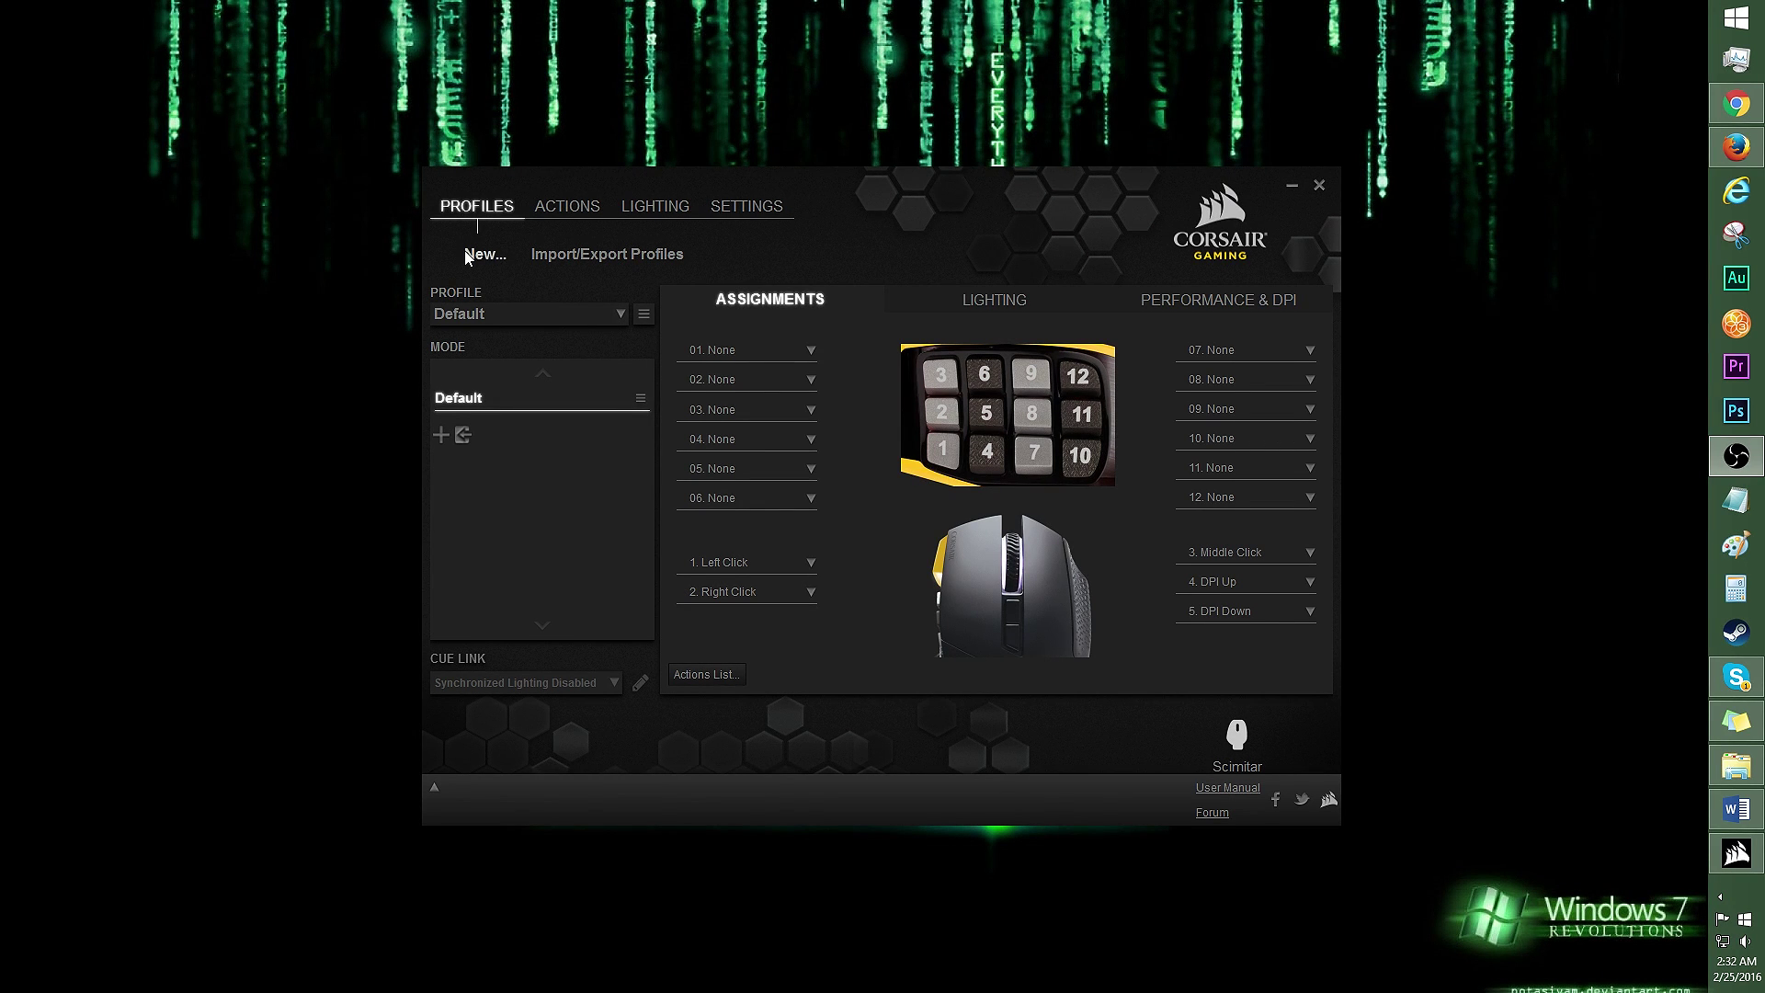
Step: Try a new profile linked to a program with OSD settings, then cancel it
click(467, 254)
click(772, 527)
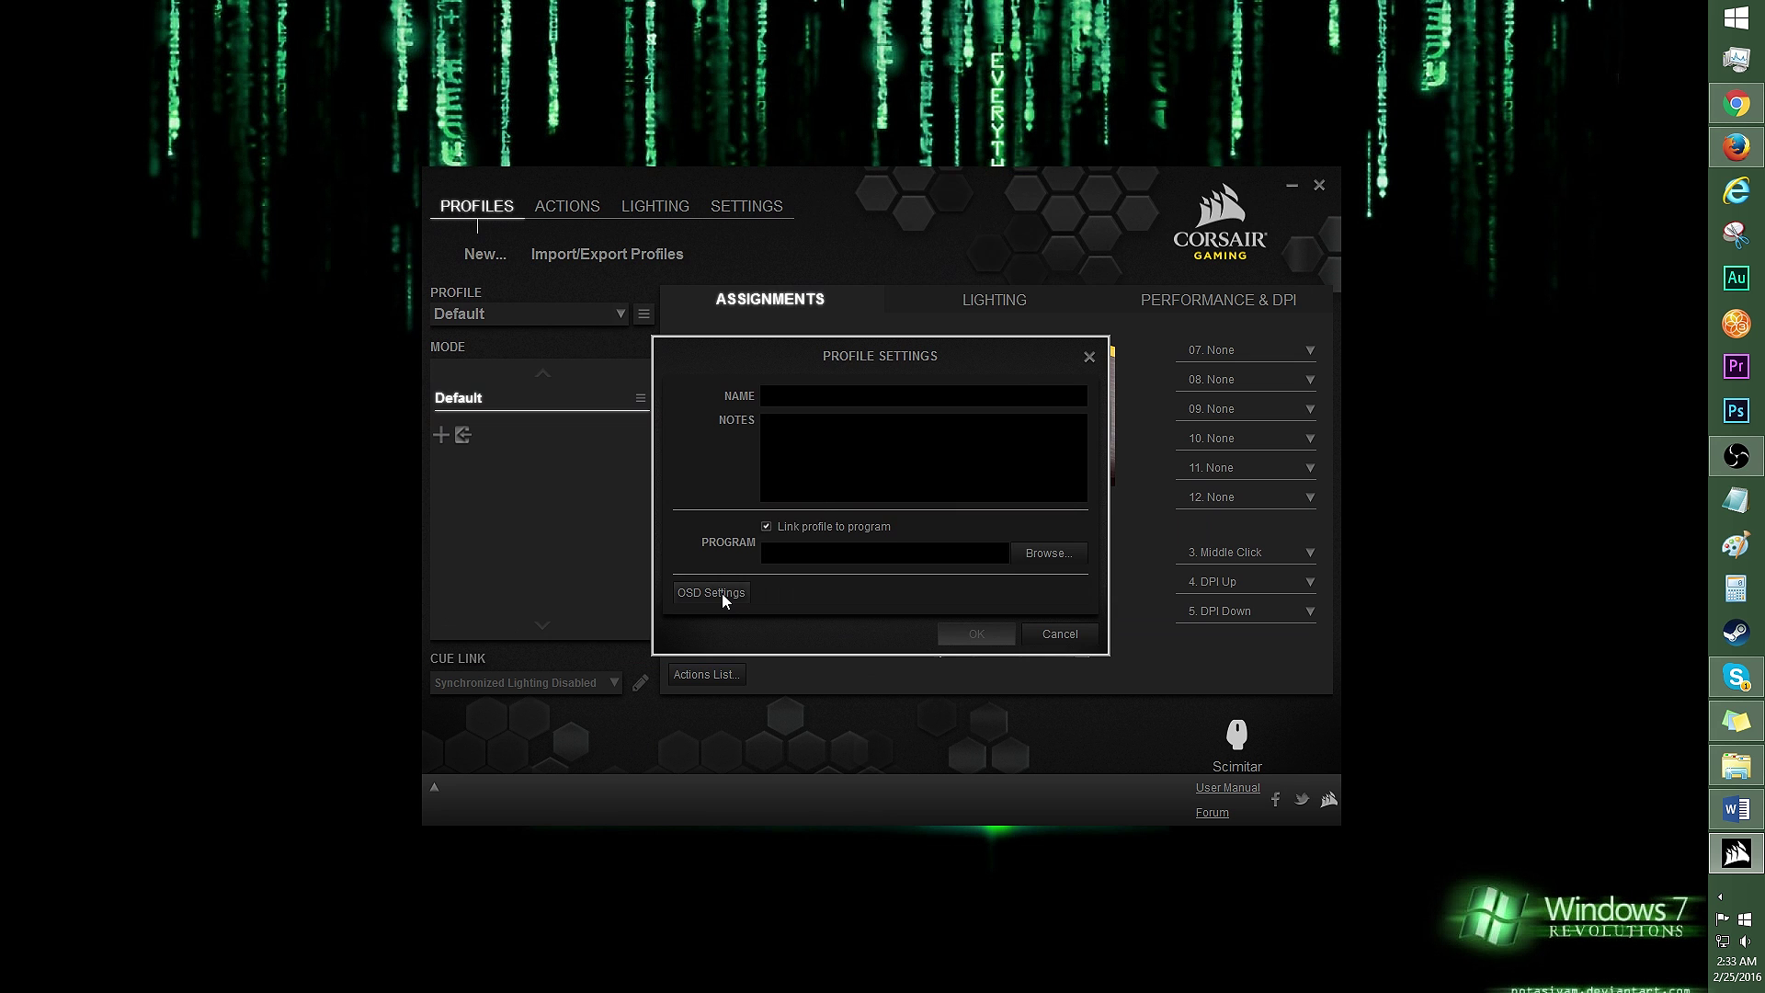
click(723, 597)
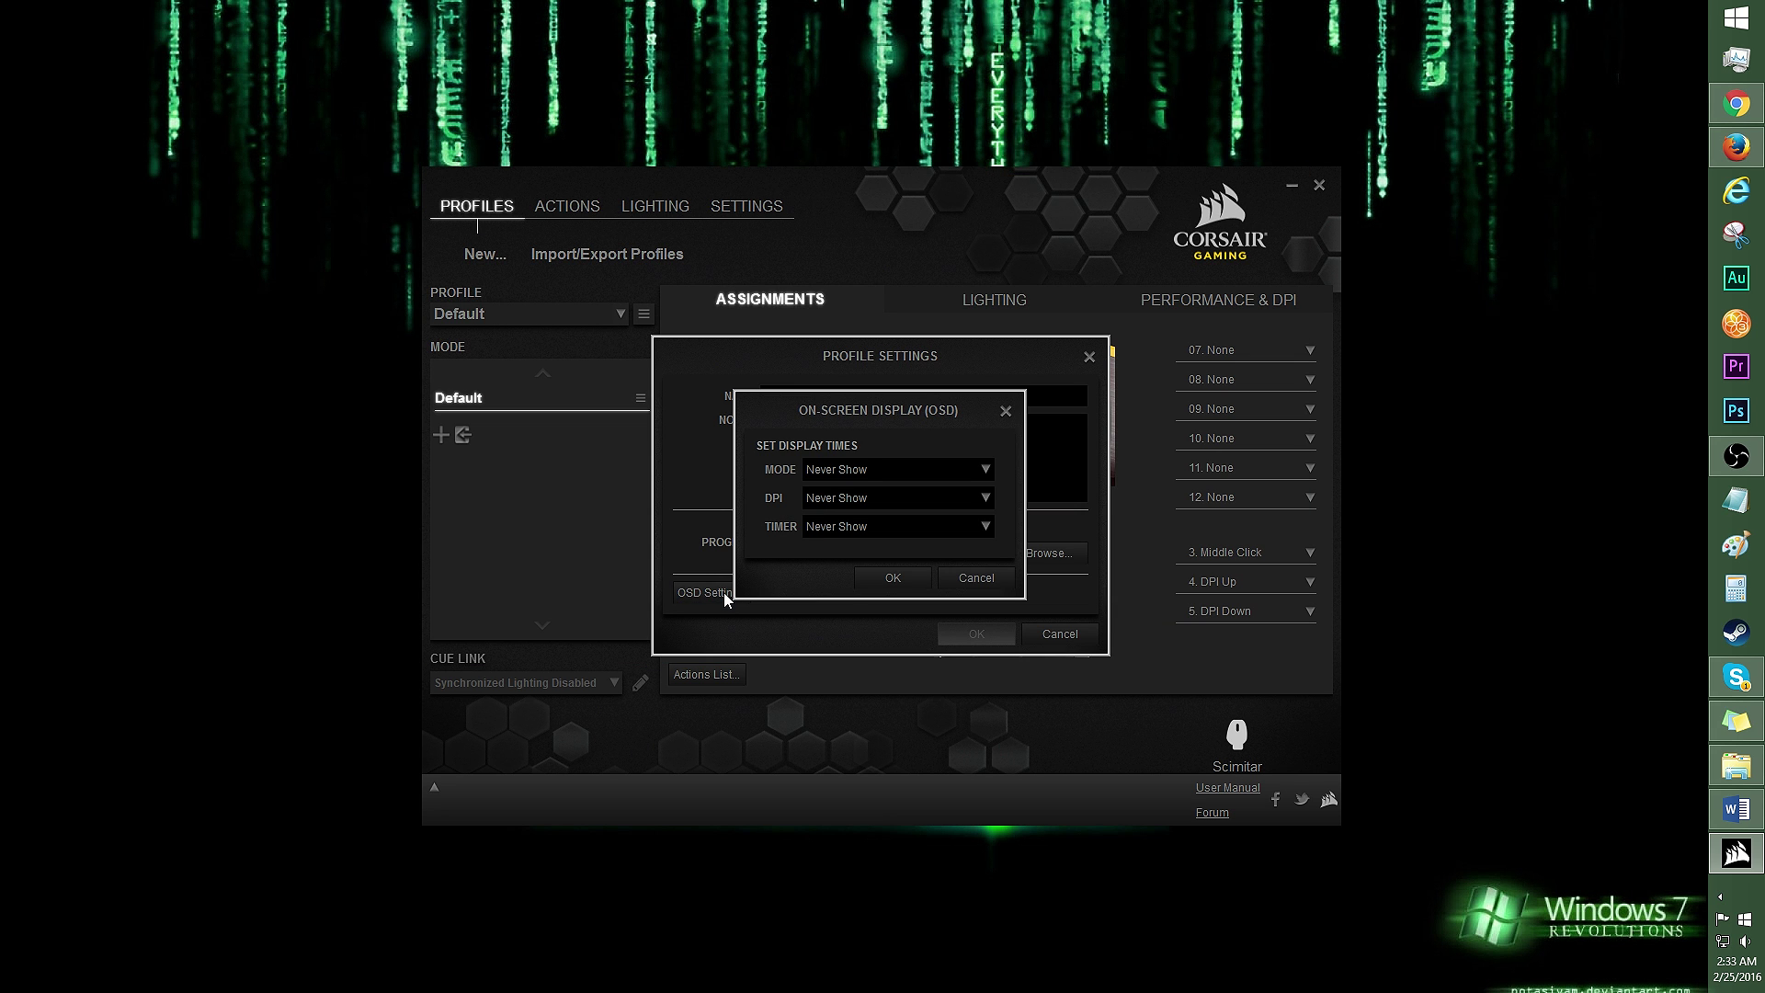
key(Escape)
key(Escape)
Step: Look at the profile Import option, then open Edit Profile for the Default profile
click(627, 257)
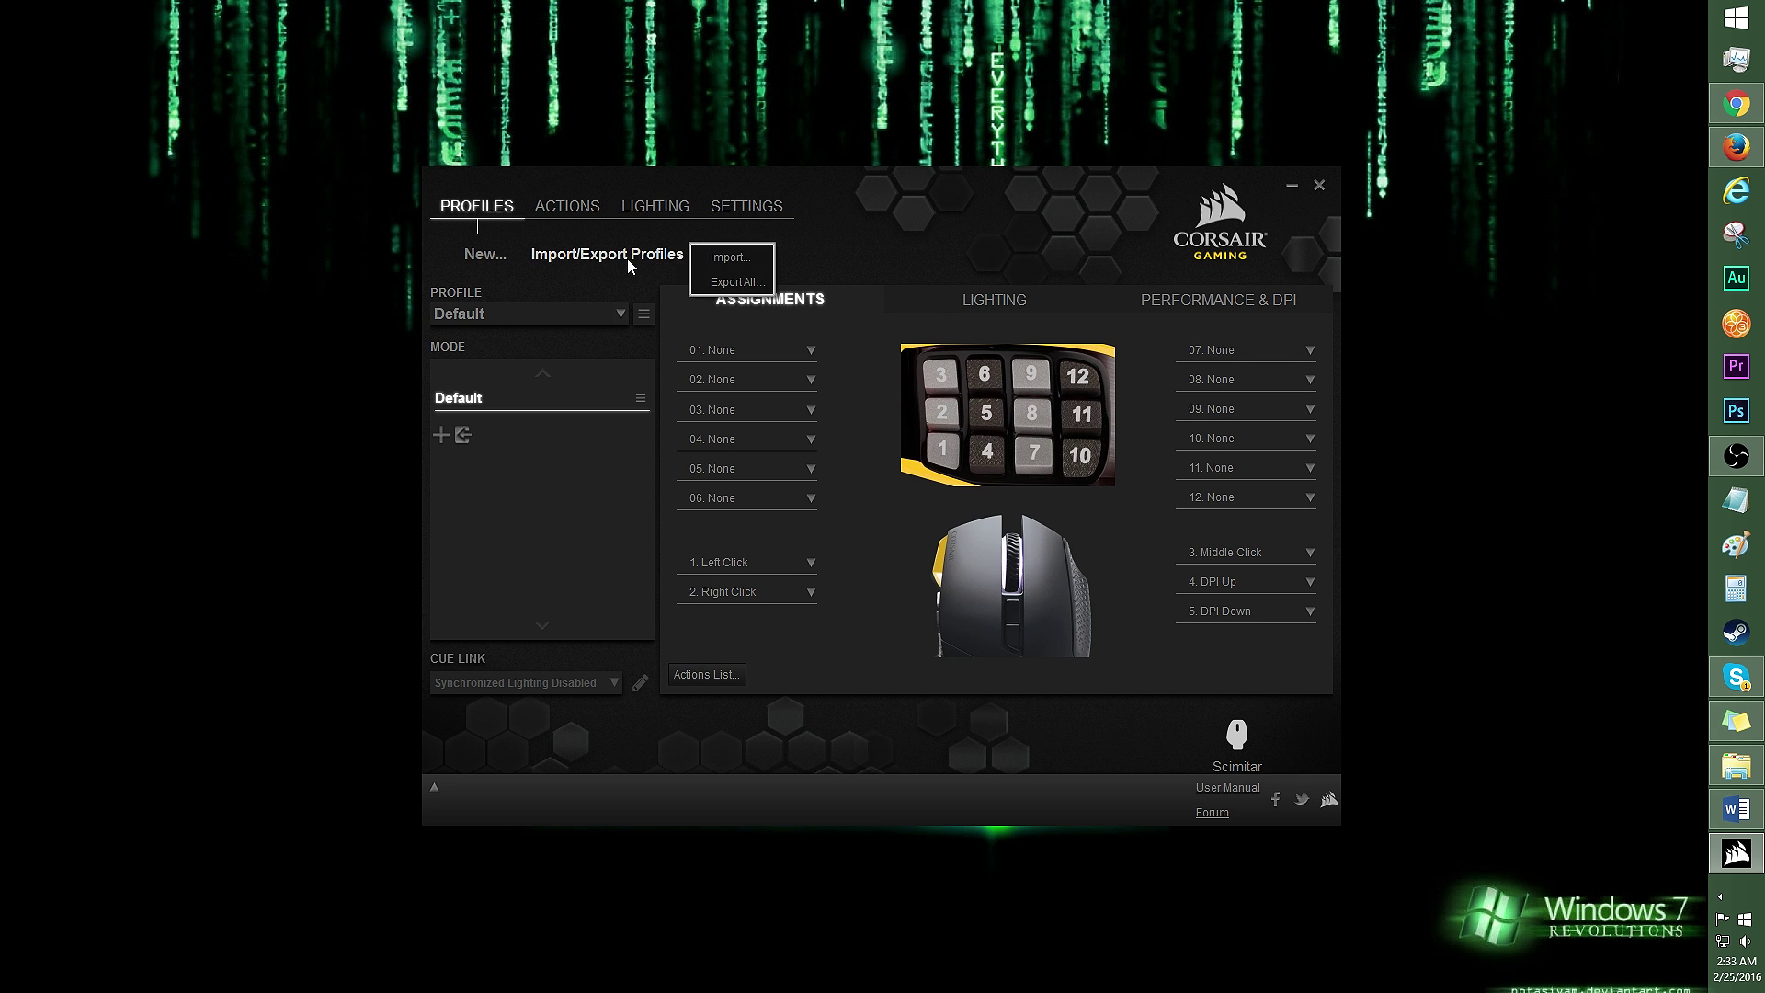
click(751, 259)
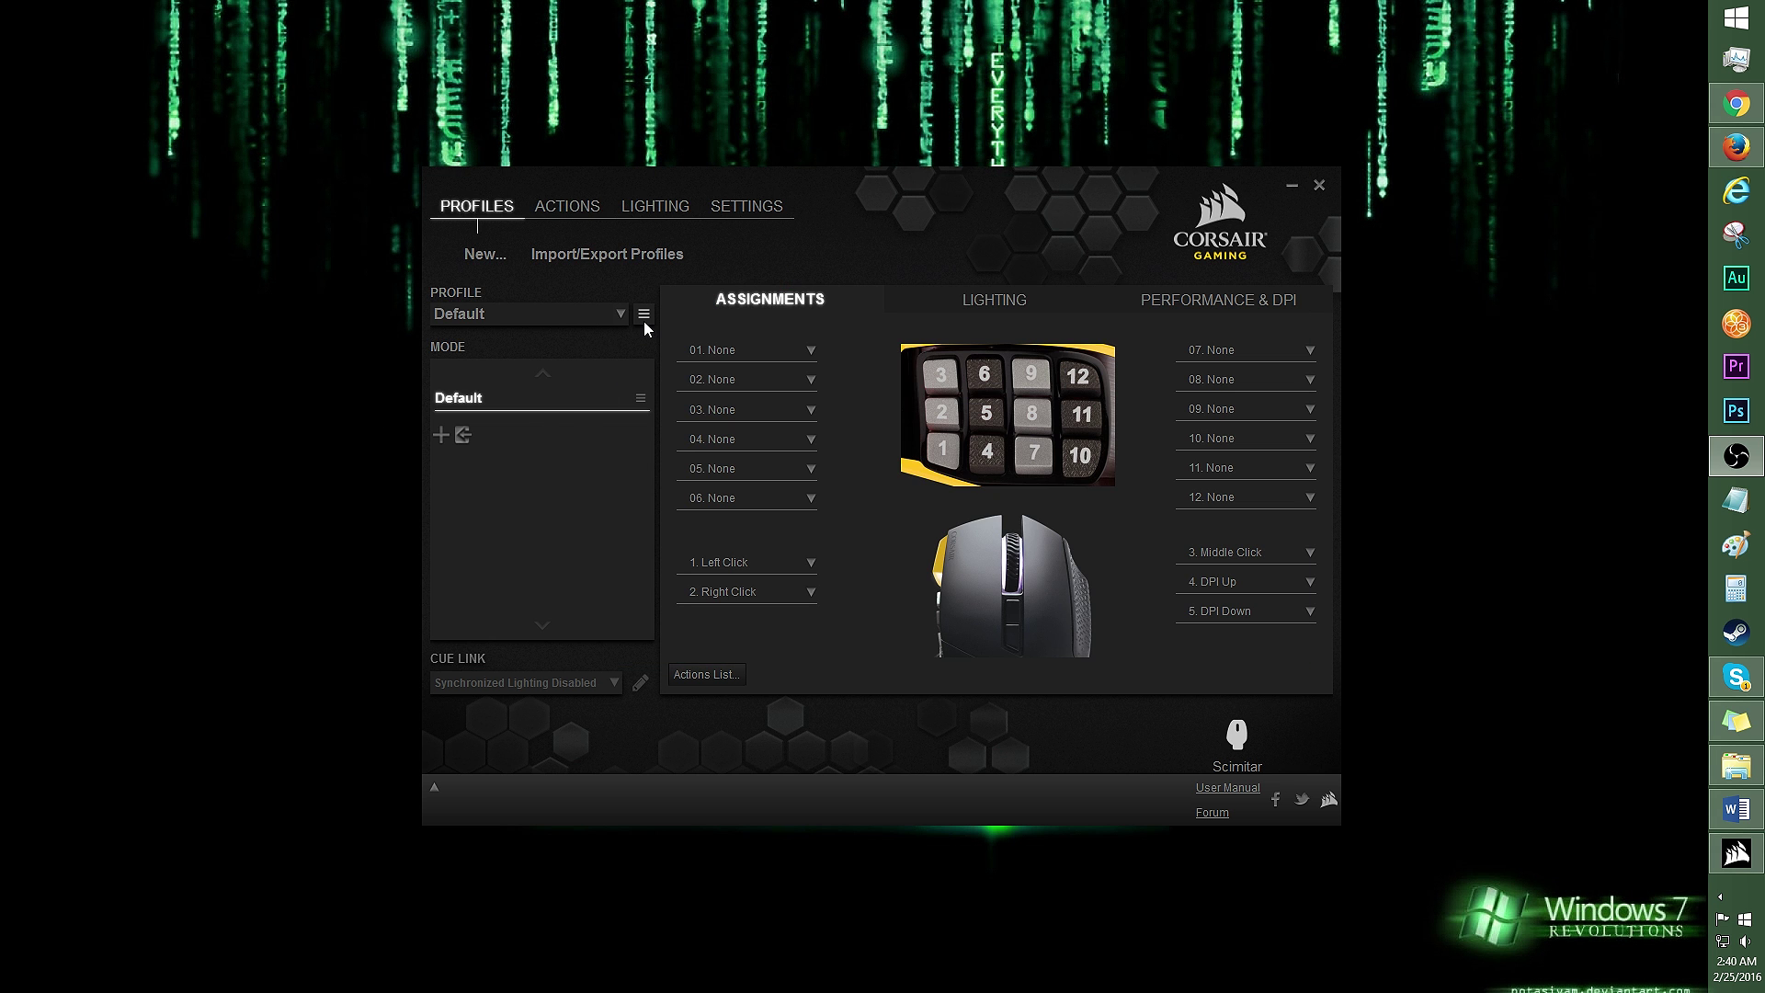
click(643, 317)
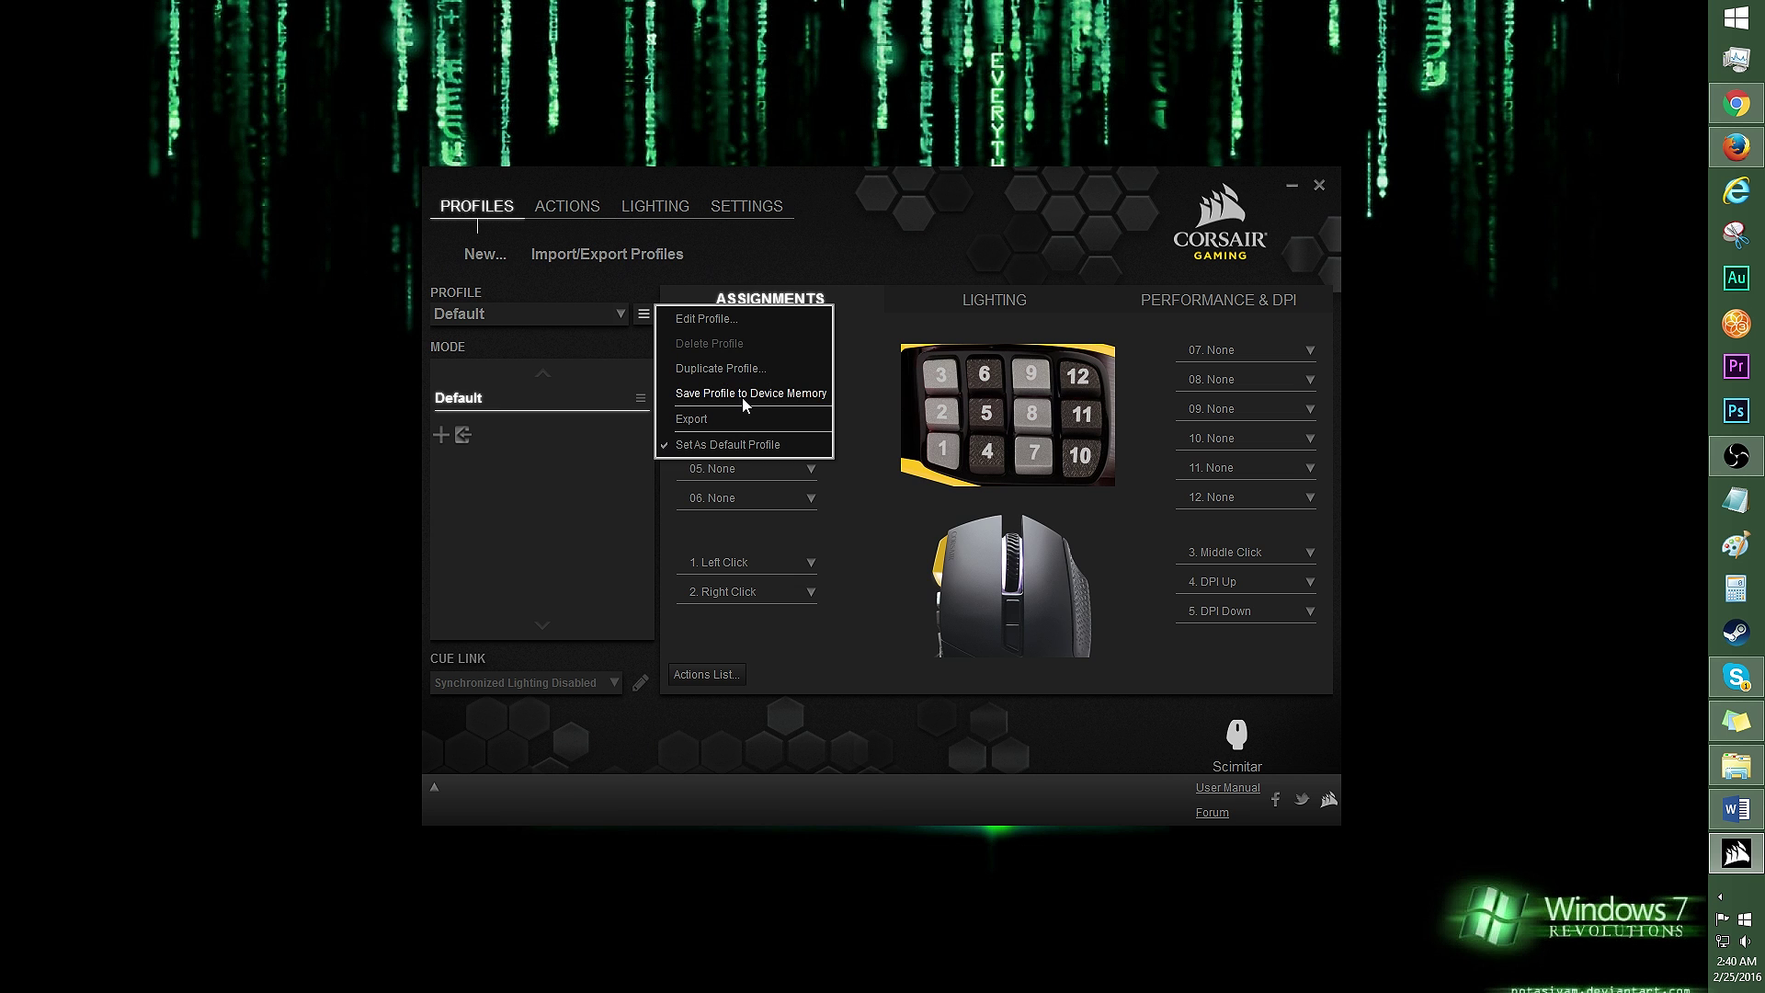
click(724, 320)
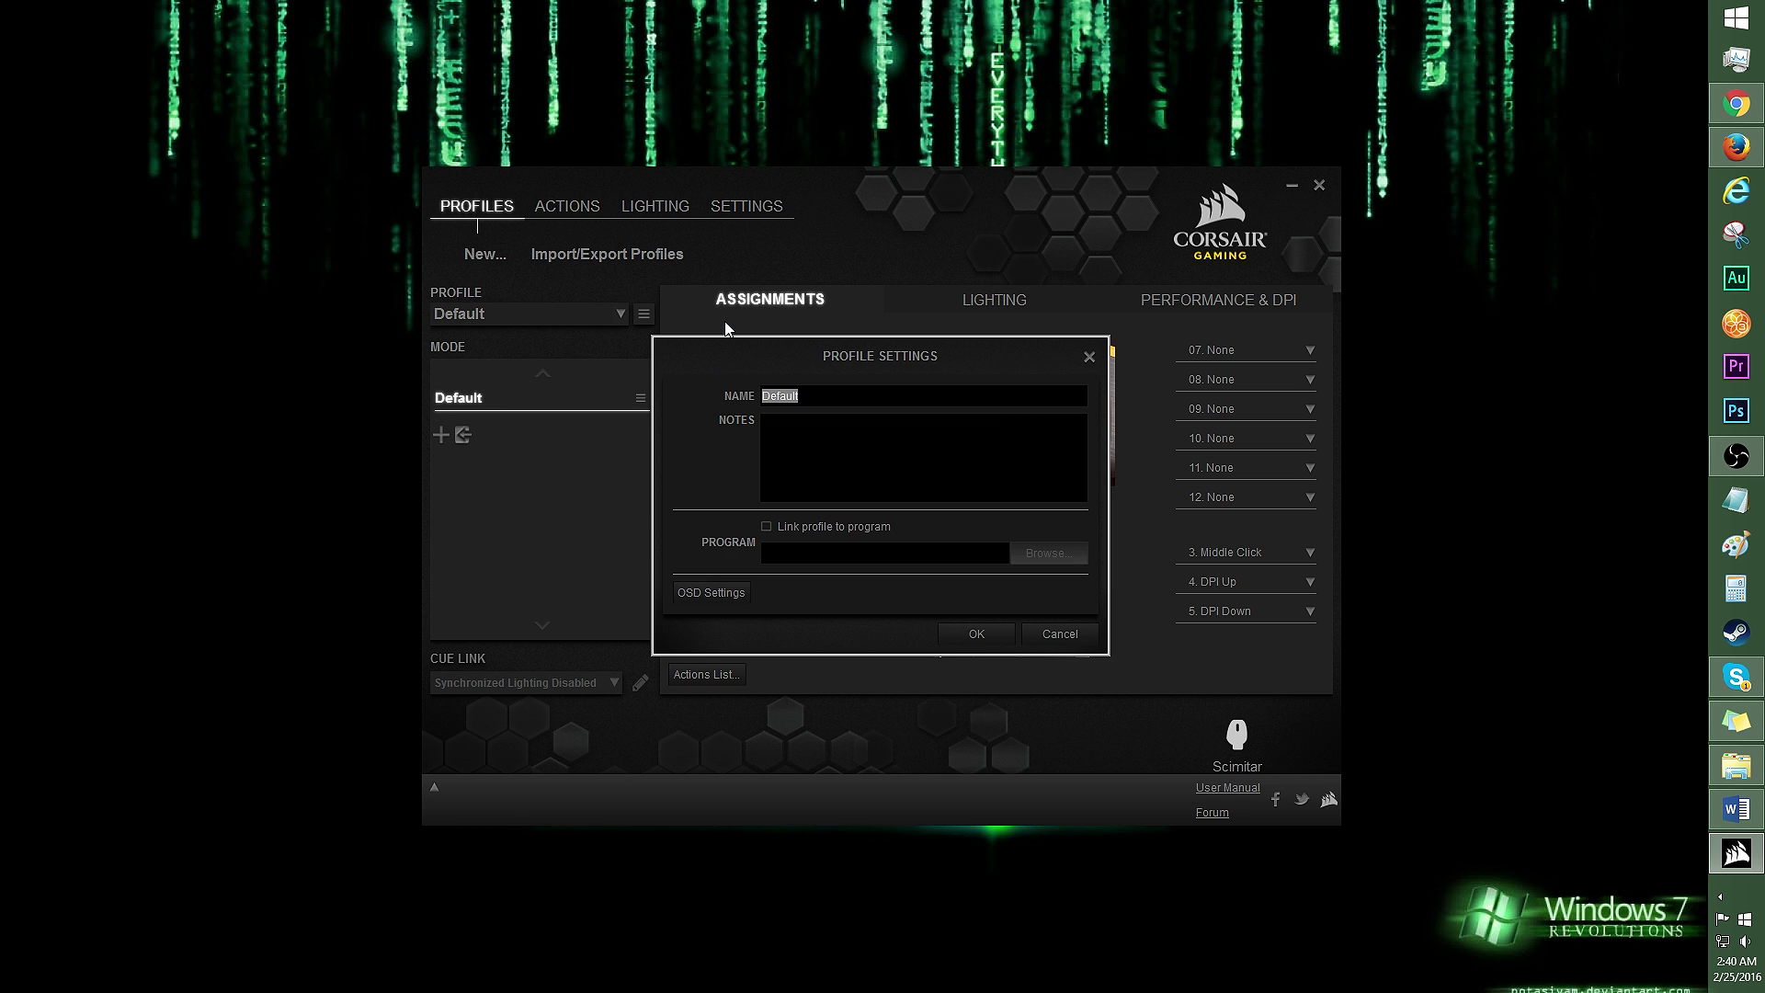
Step: Rename Default to JTL, create a WoW profile, and select JTL from the profile list
text(JTL)
click(976, 633)
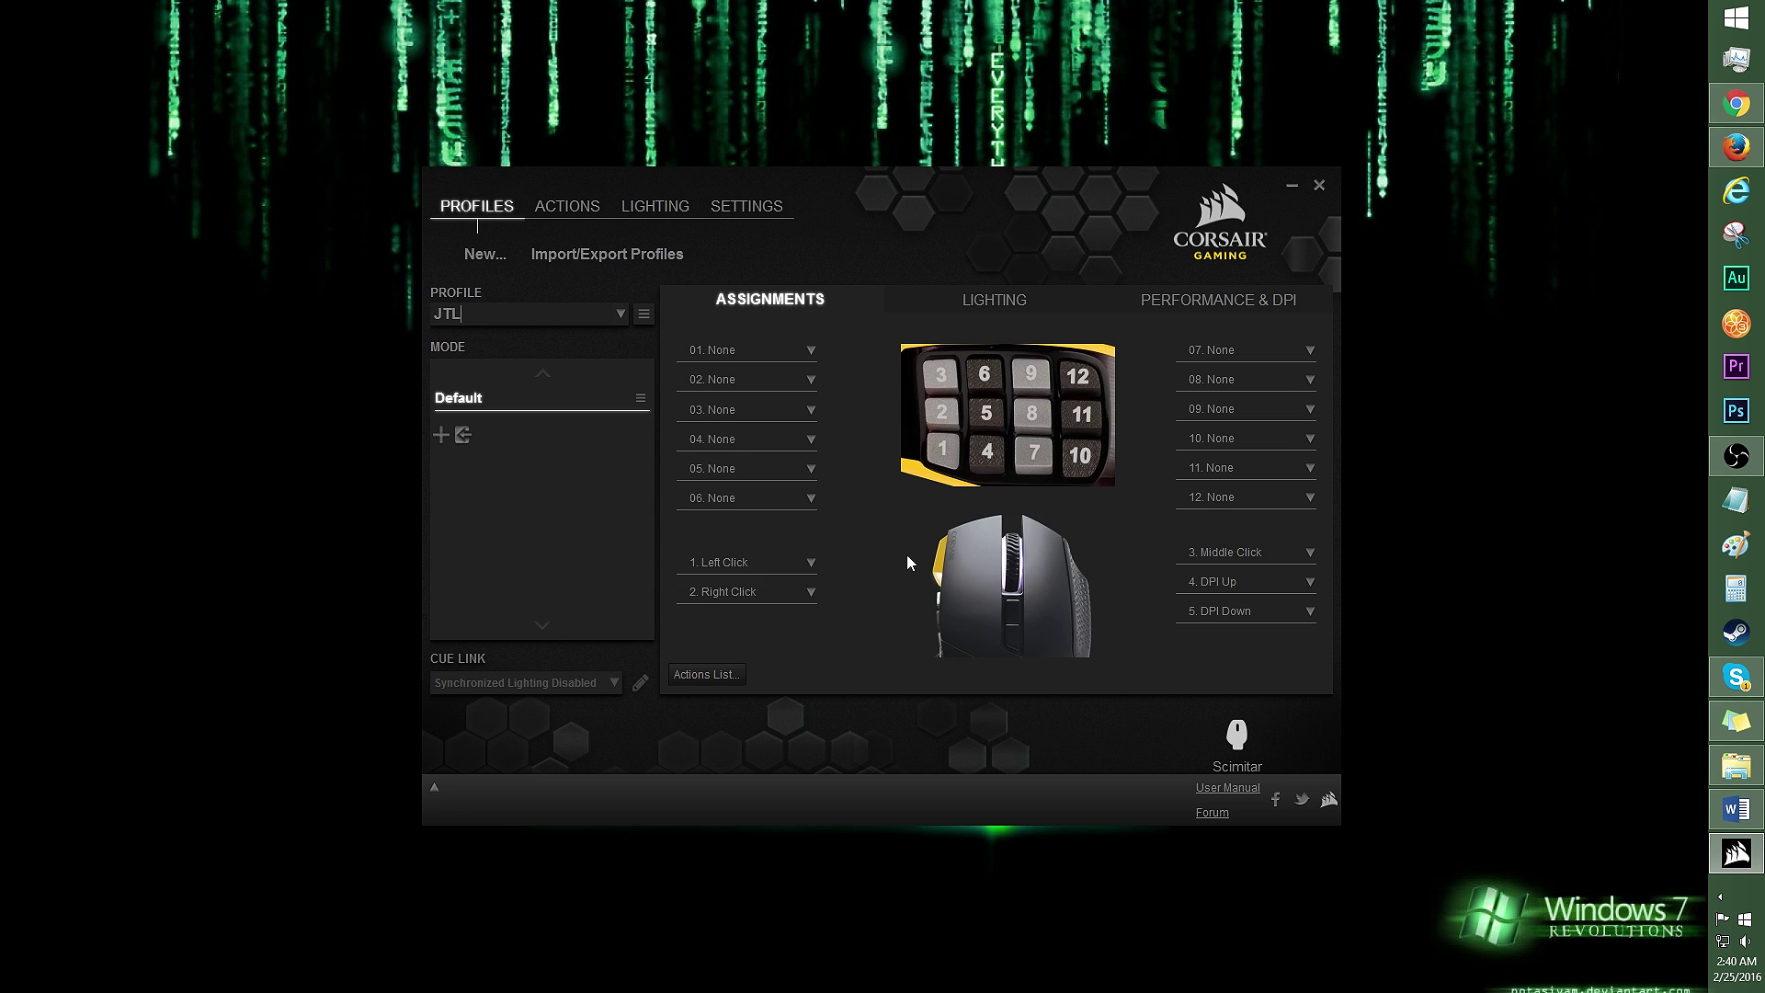
click(493, 263)
text(WoW)
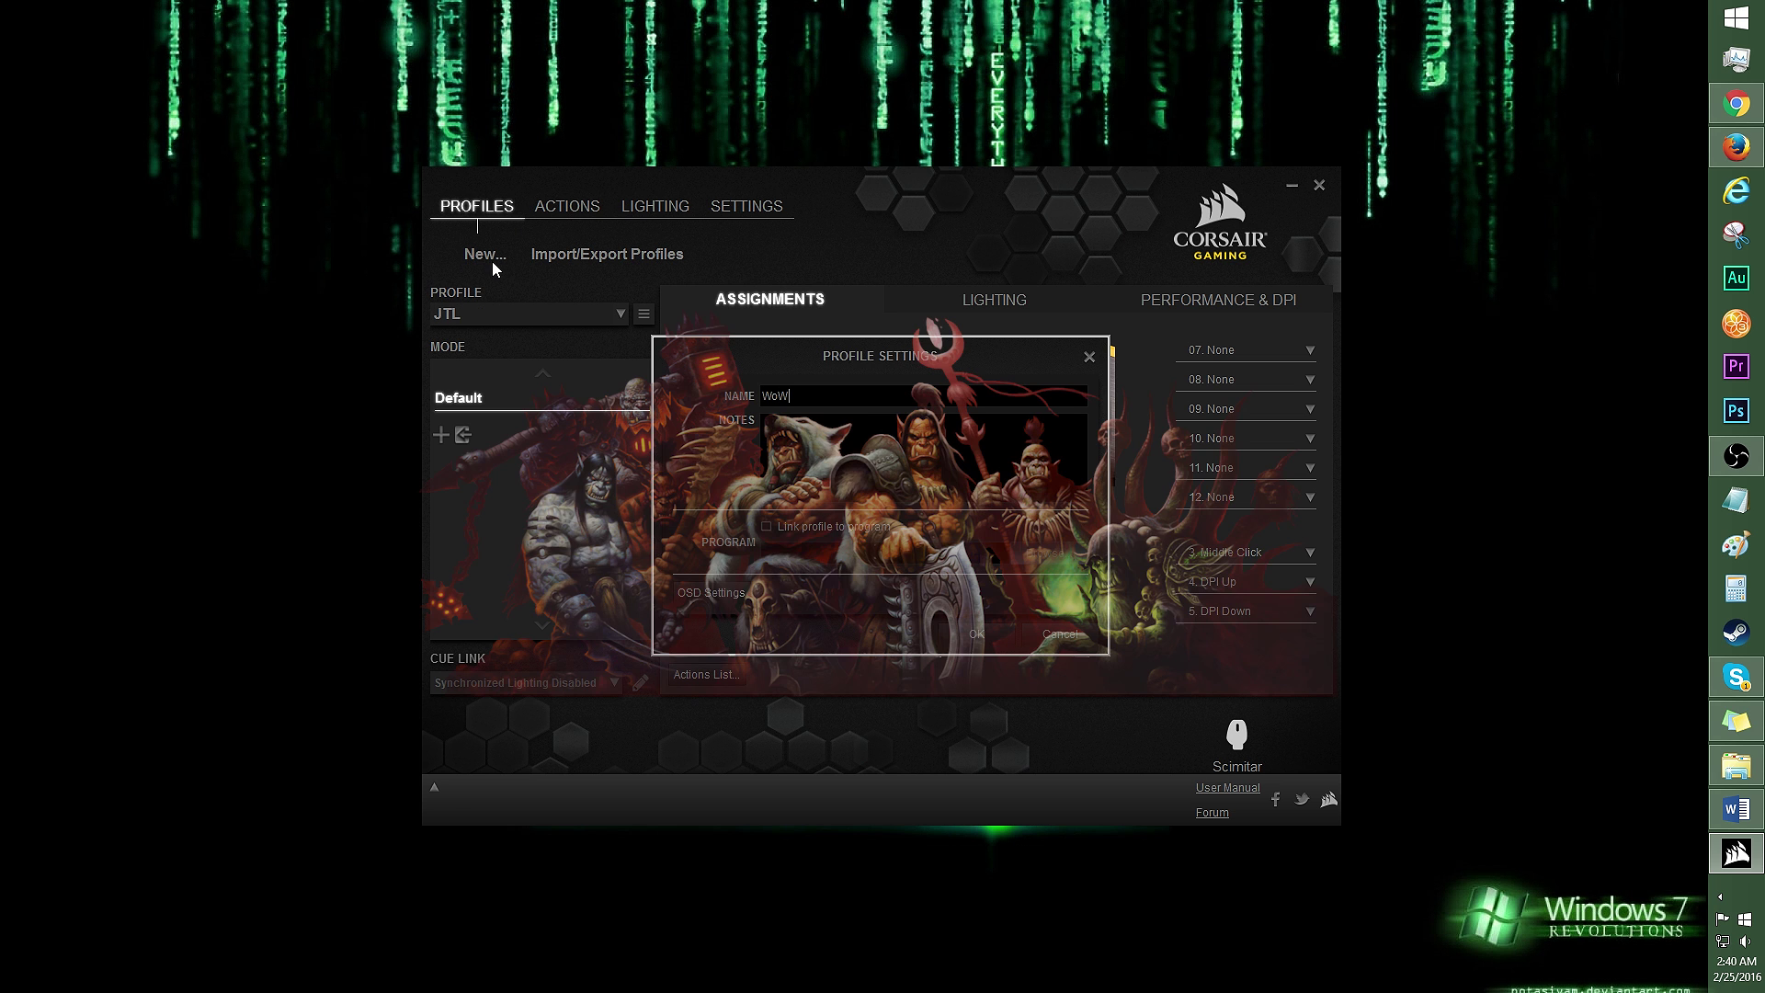
click(966, 634)
click(621, 314)
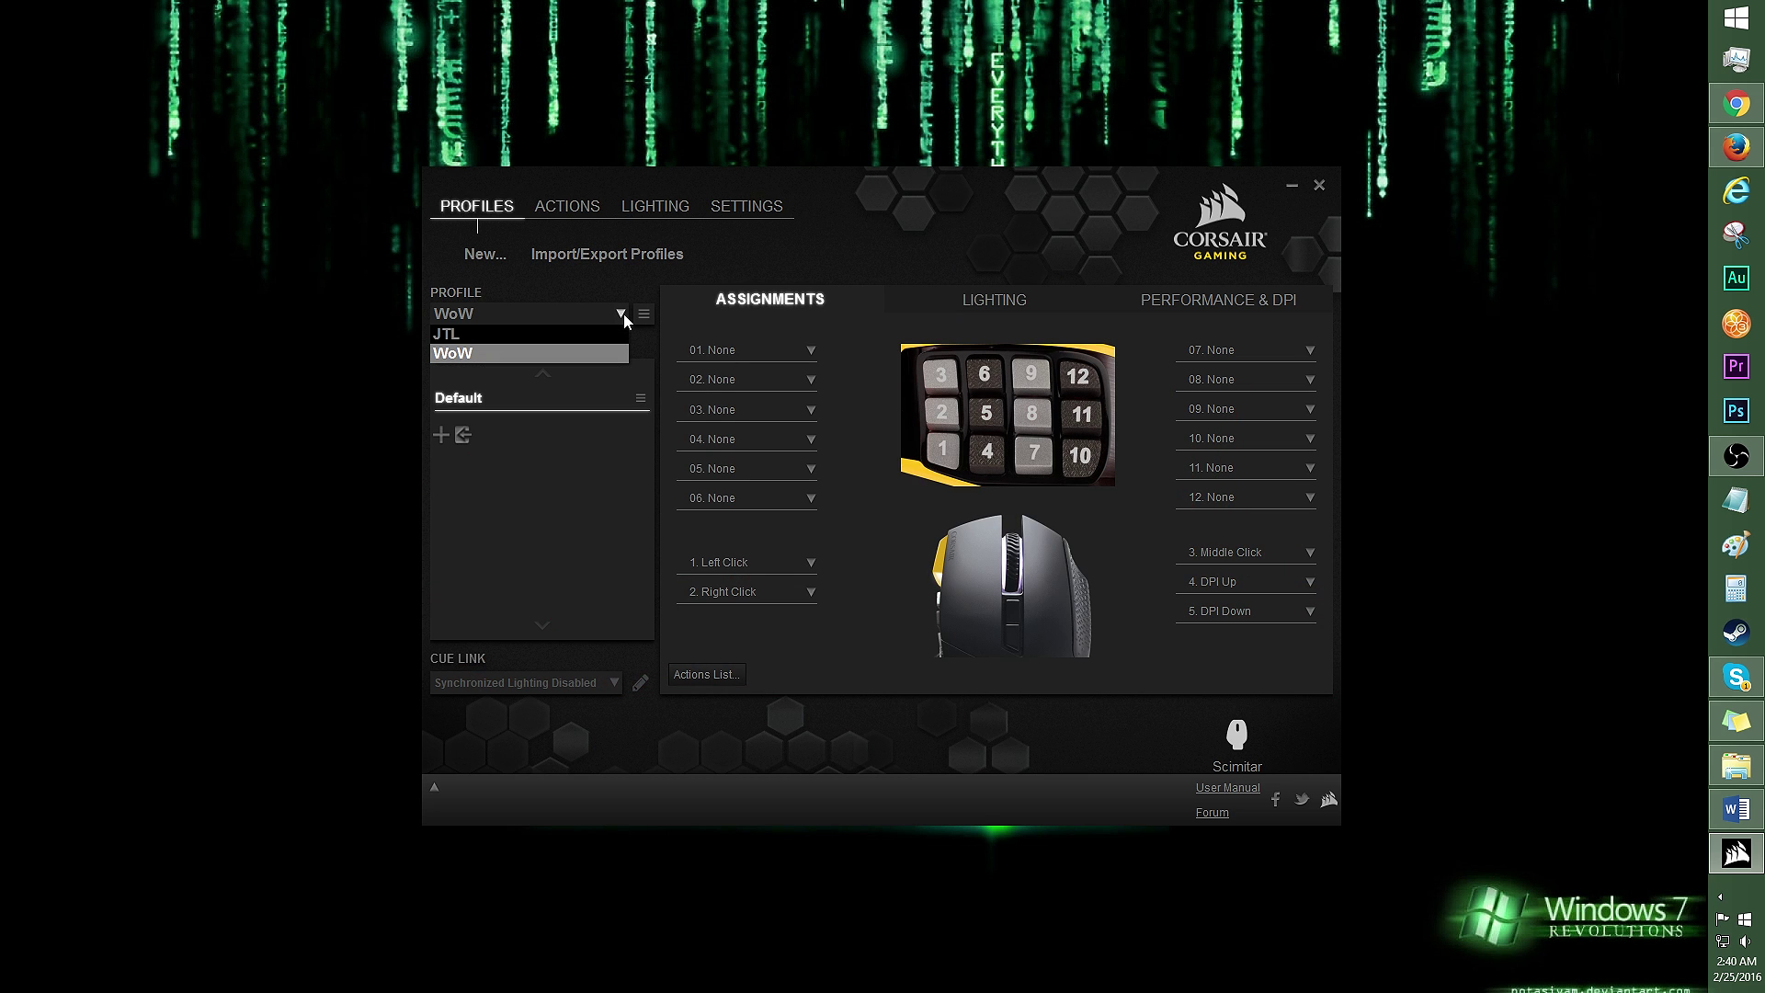
click(597, 334)
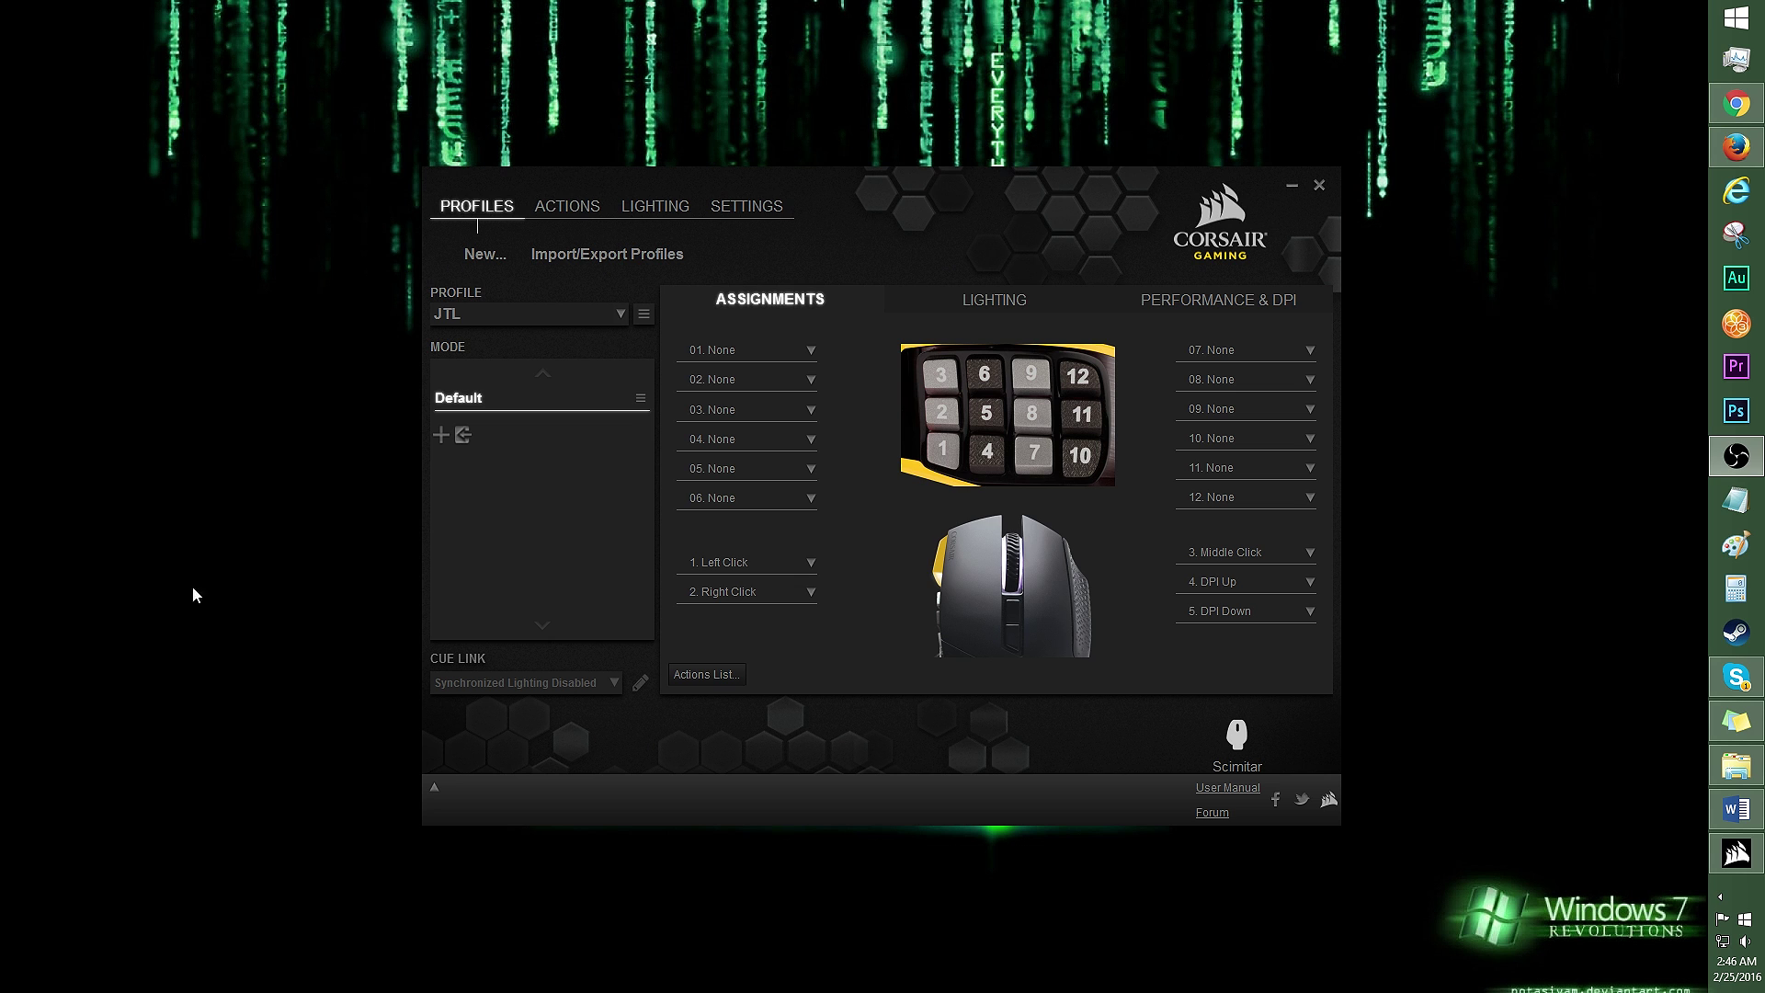
Step: Rename the JTL profile's Default mode to M1
click(638, 399)
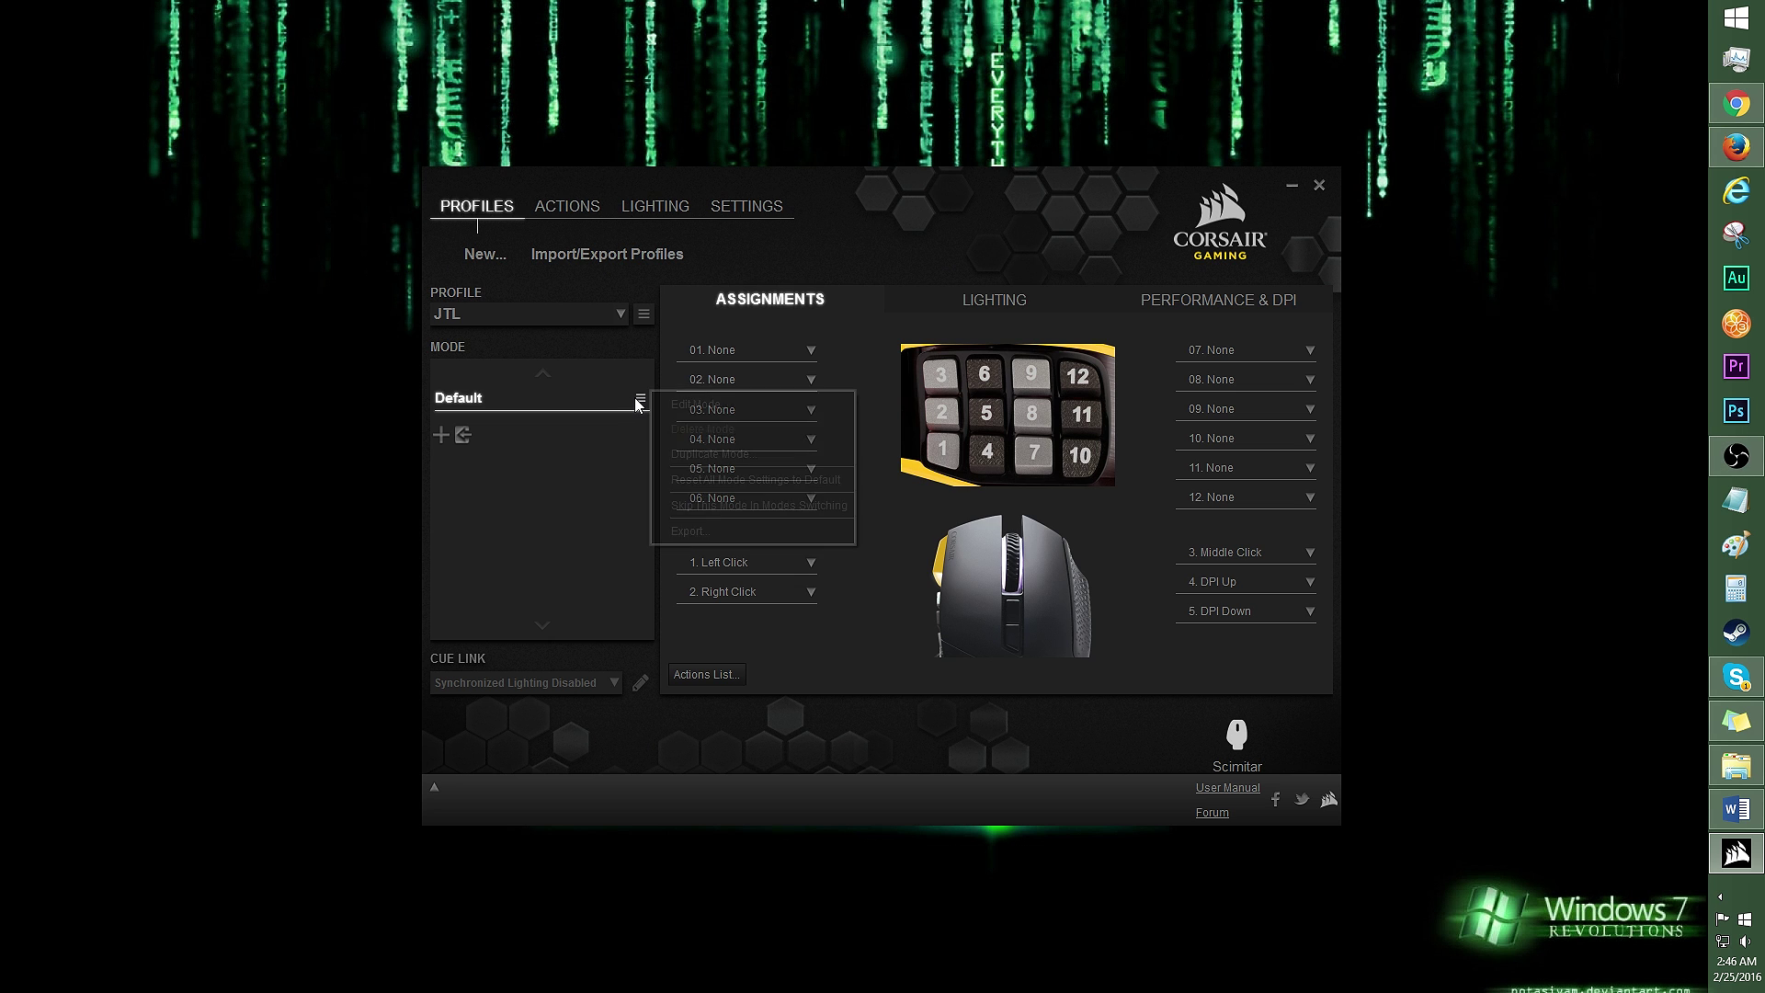
click(700, 403)
text(M1)
key(Return)
Step: Add a second mode named M2 and bring up thumb key 1's action choices
click(440, 433)
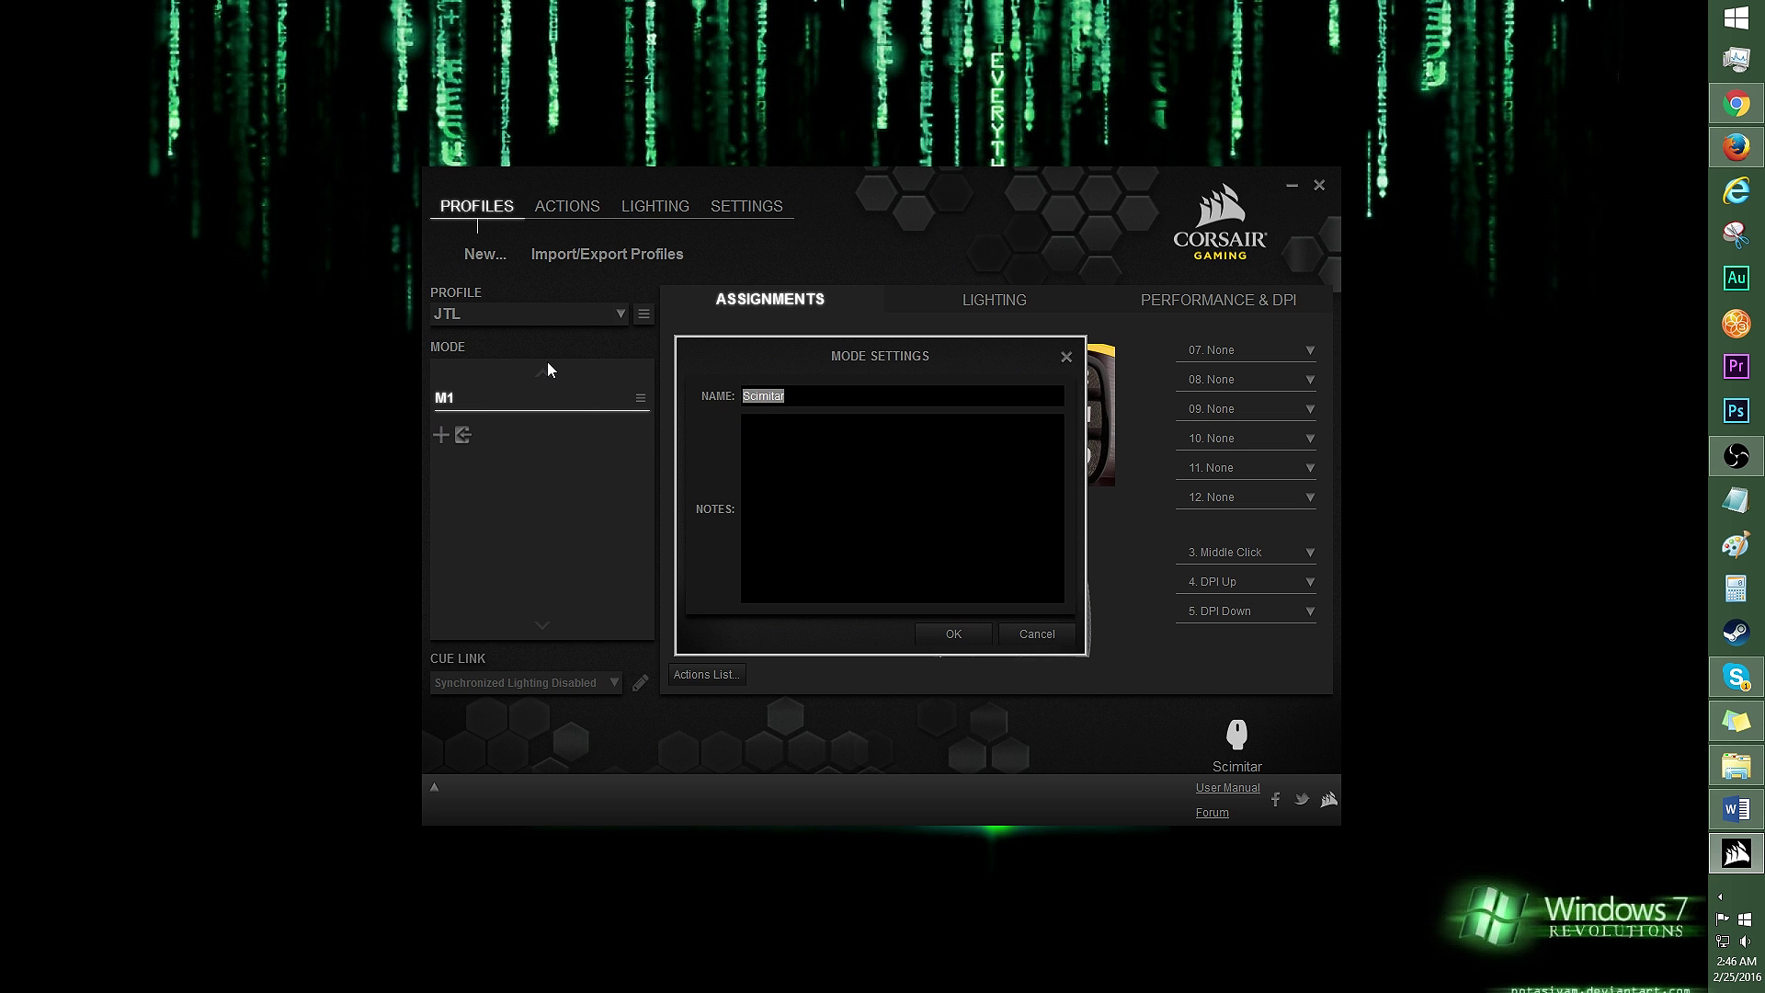
text(M2)
key(Return)
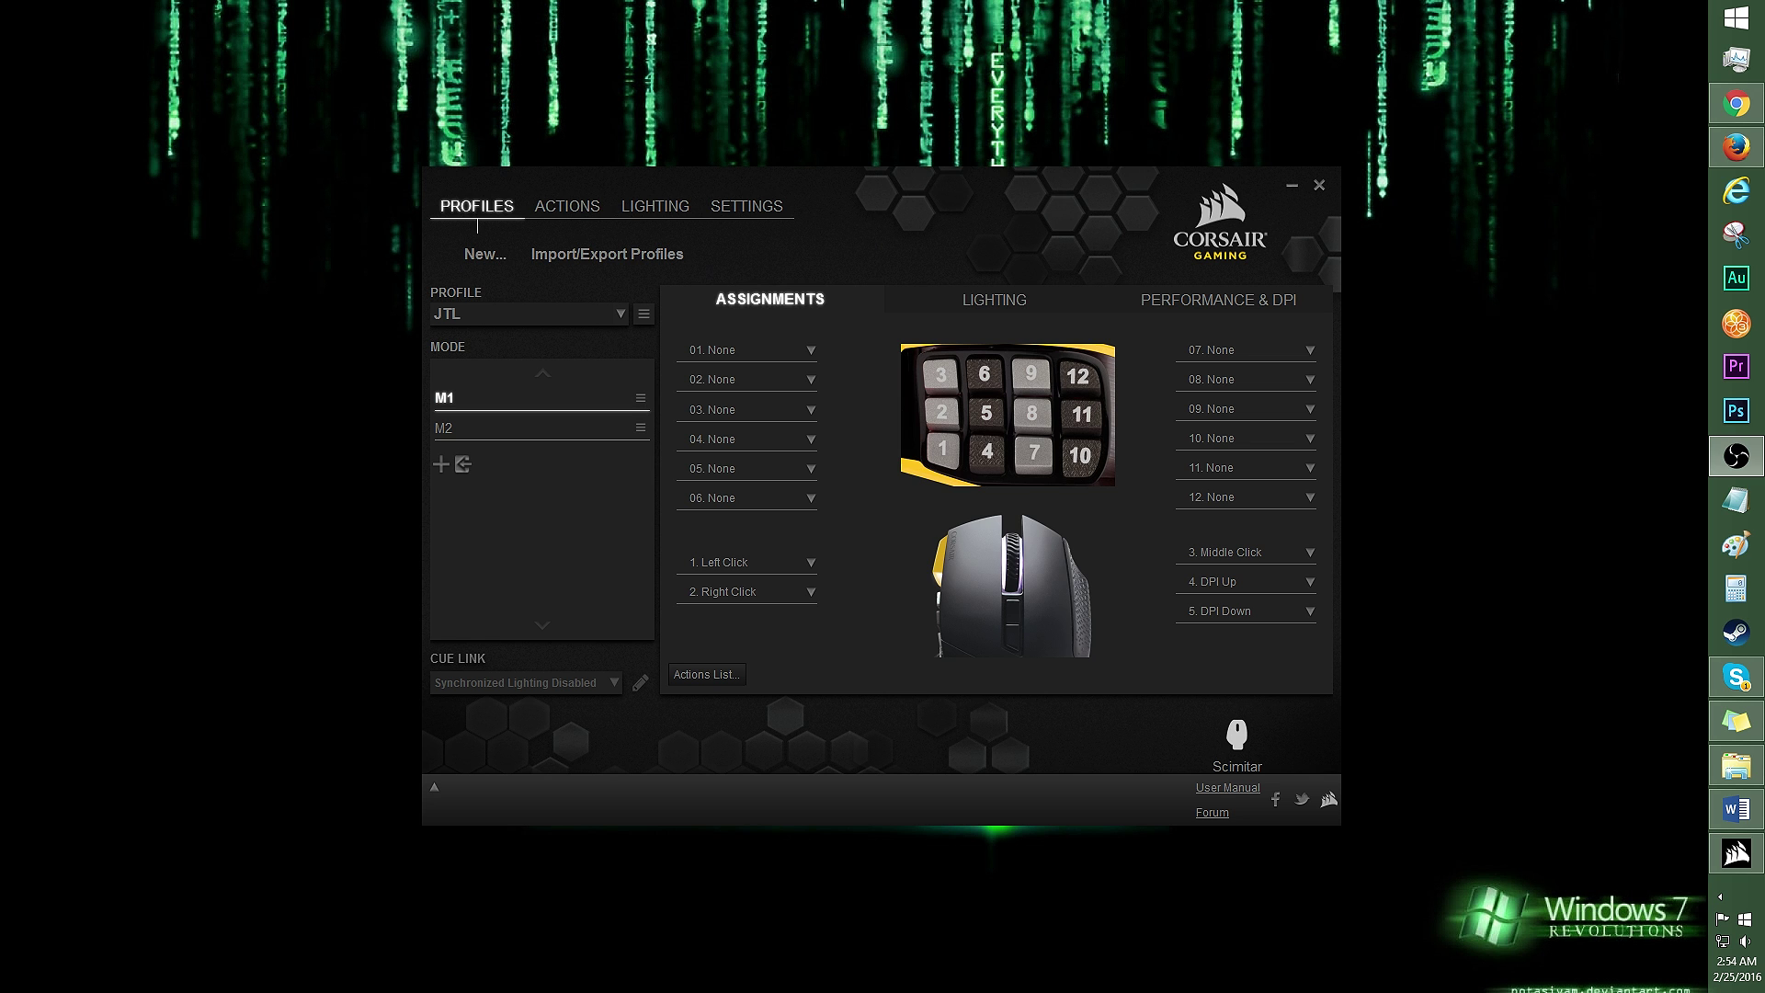
click(811, 353)
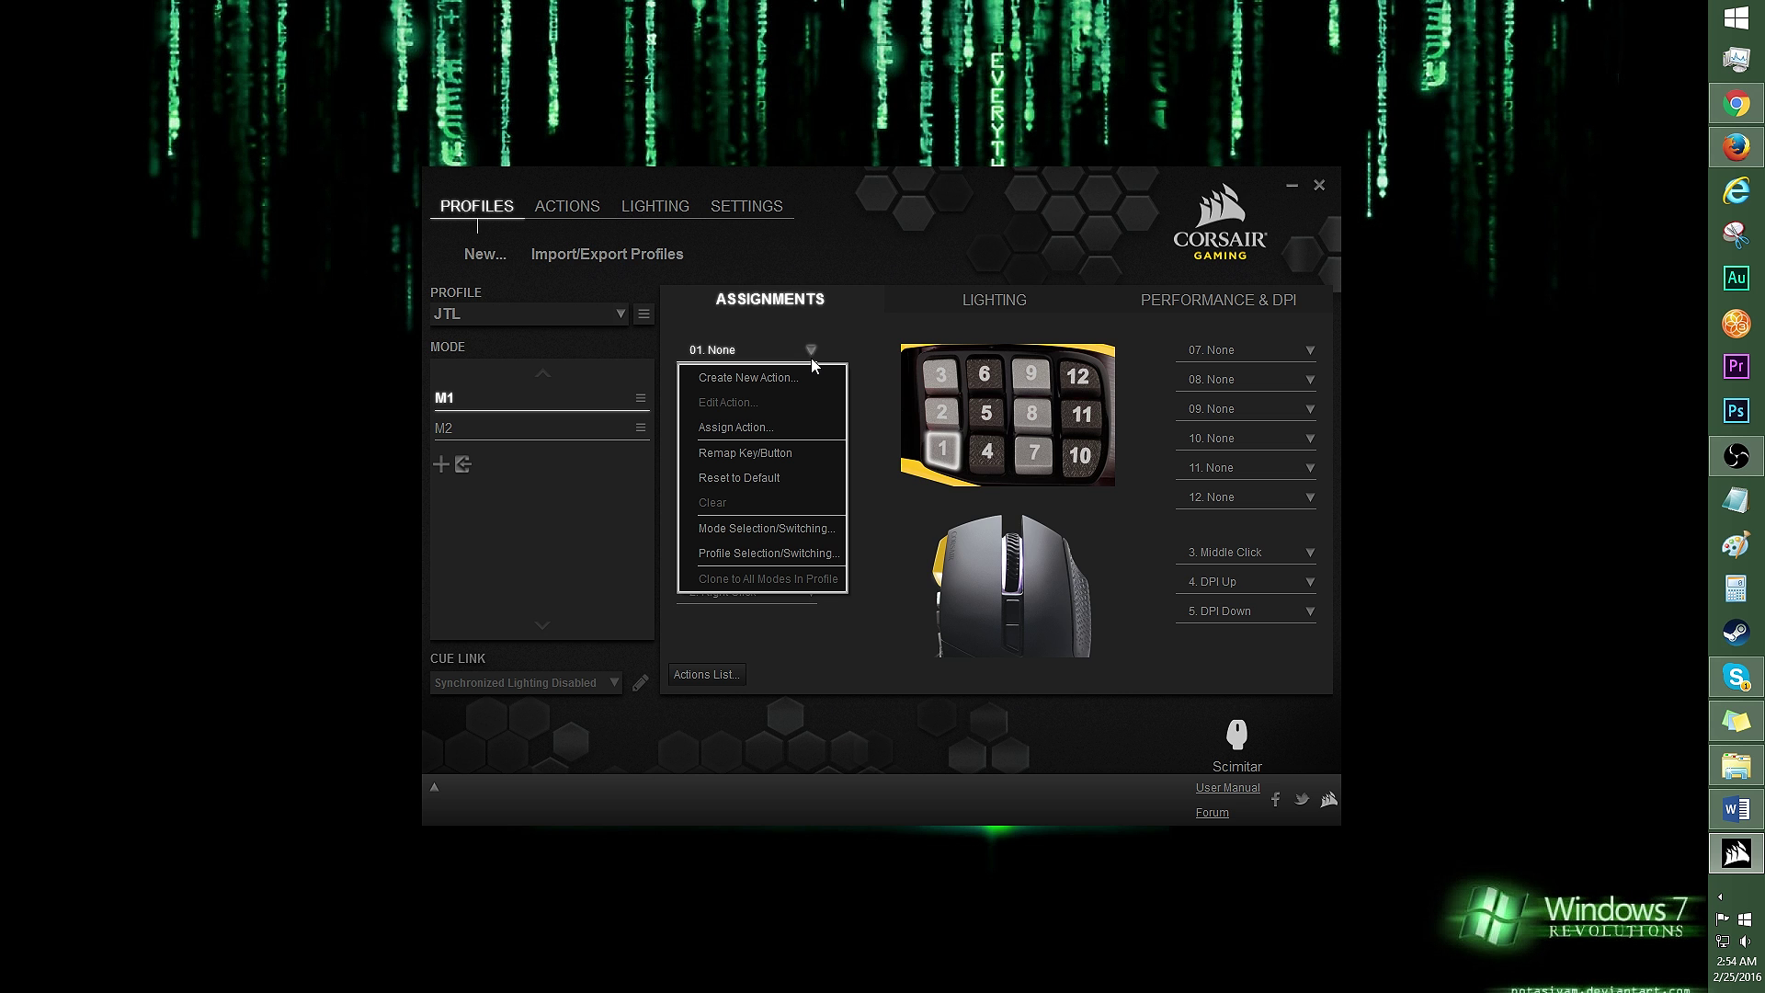
Step: Look over thumb key 1's mode-switching and existing-action options without changing them
click(807, 533)
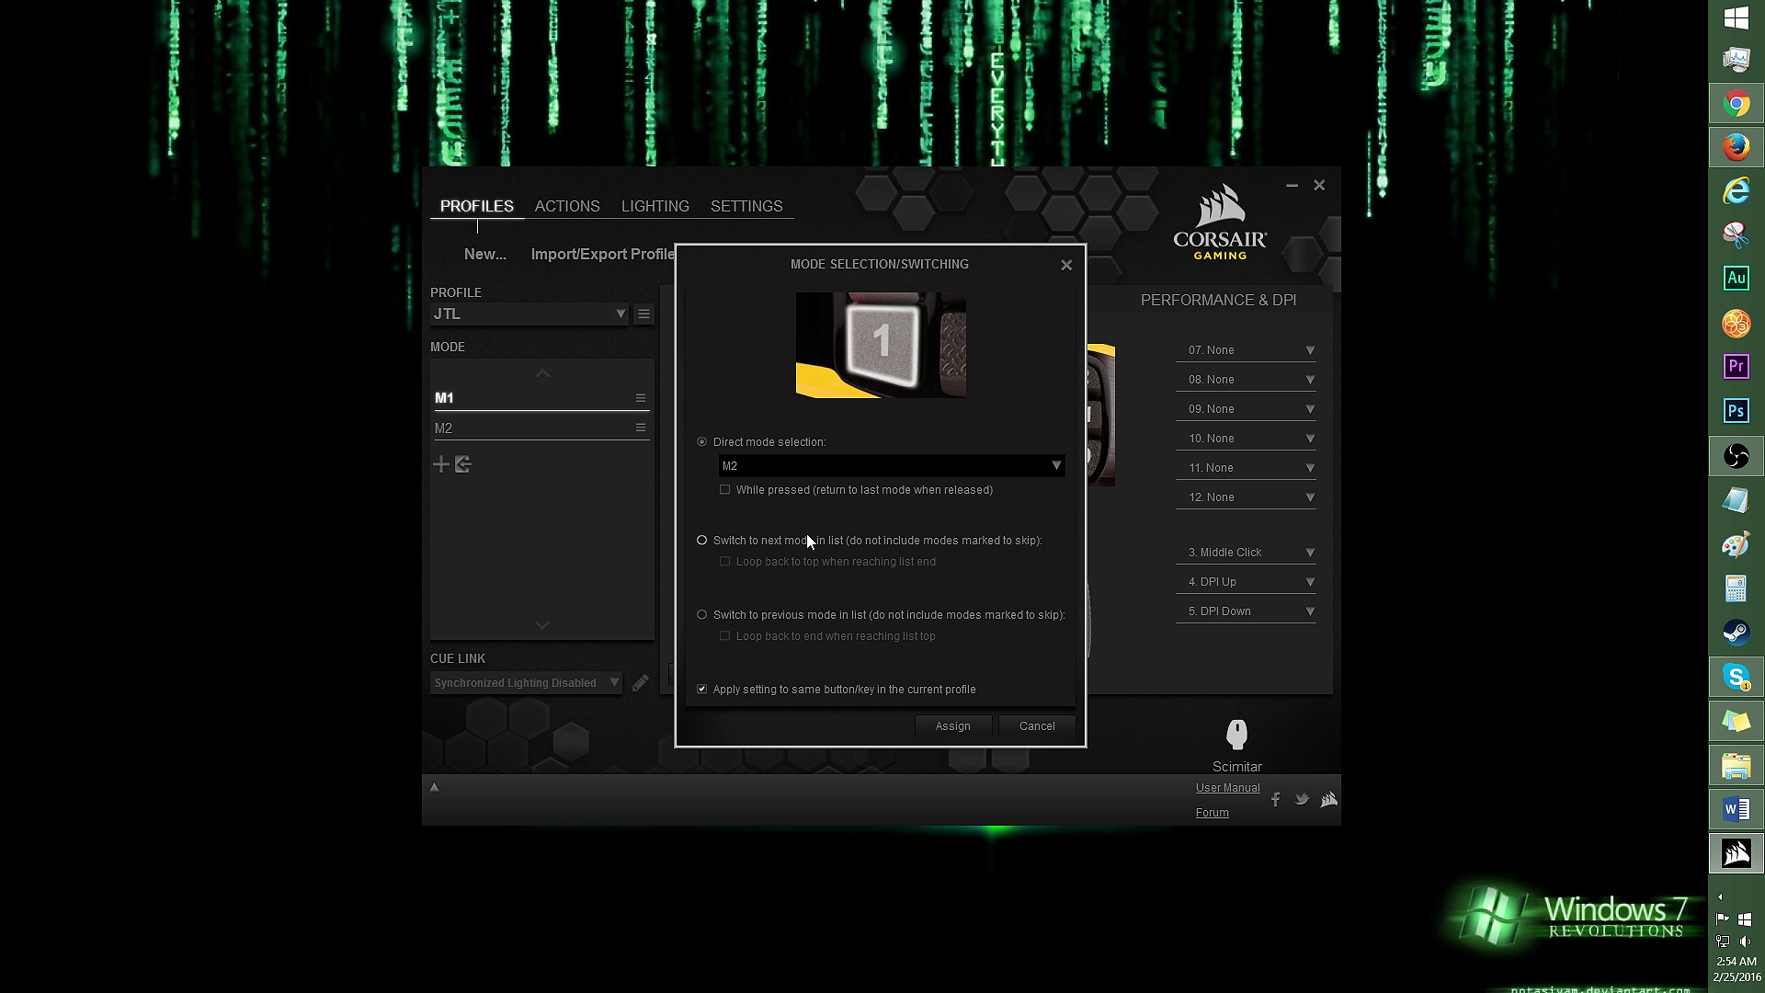
key(Escape)
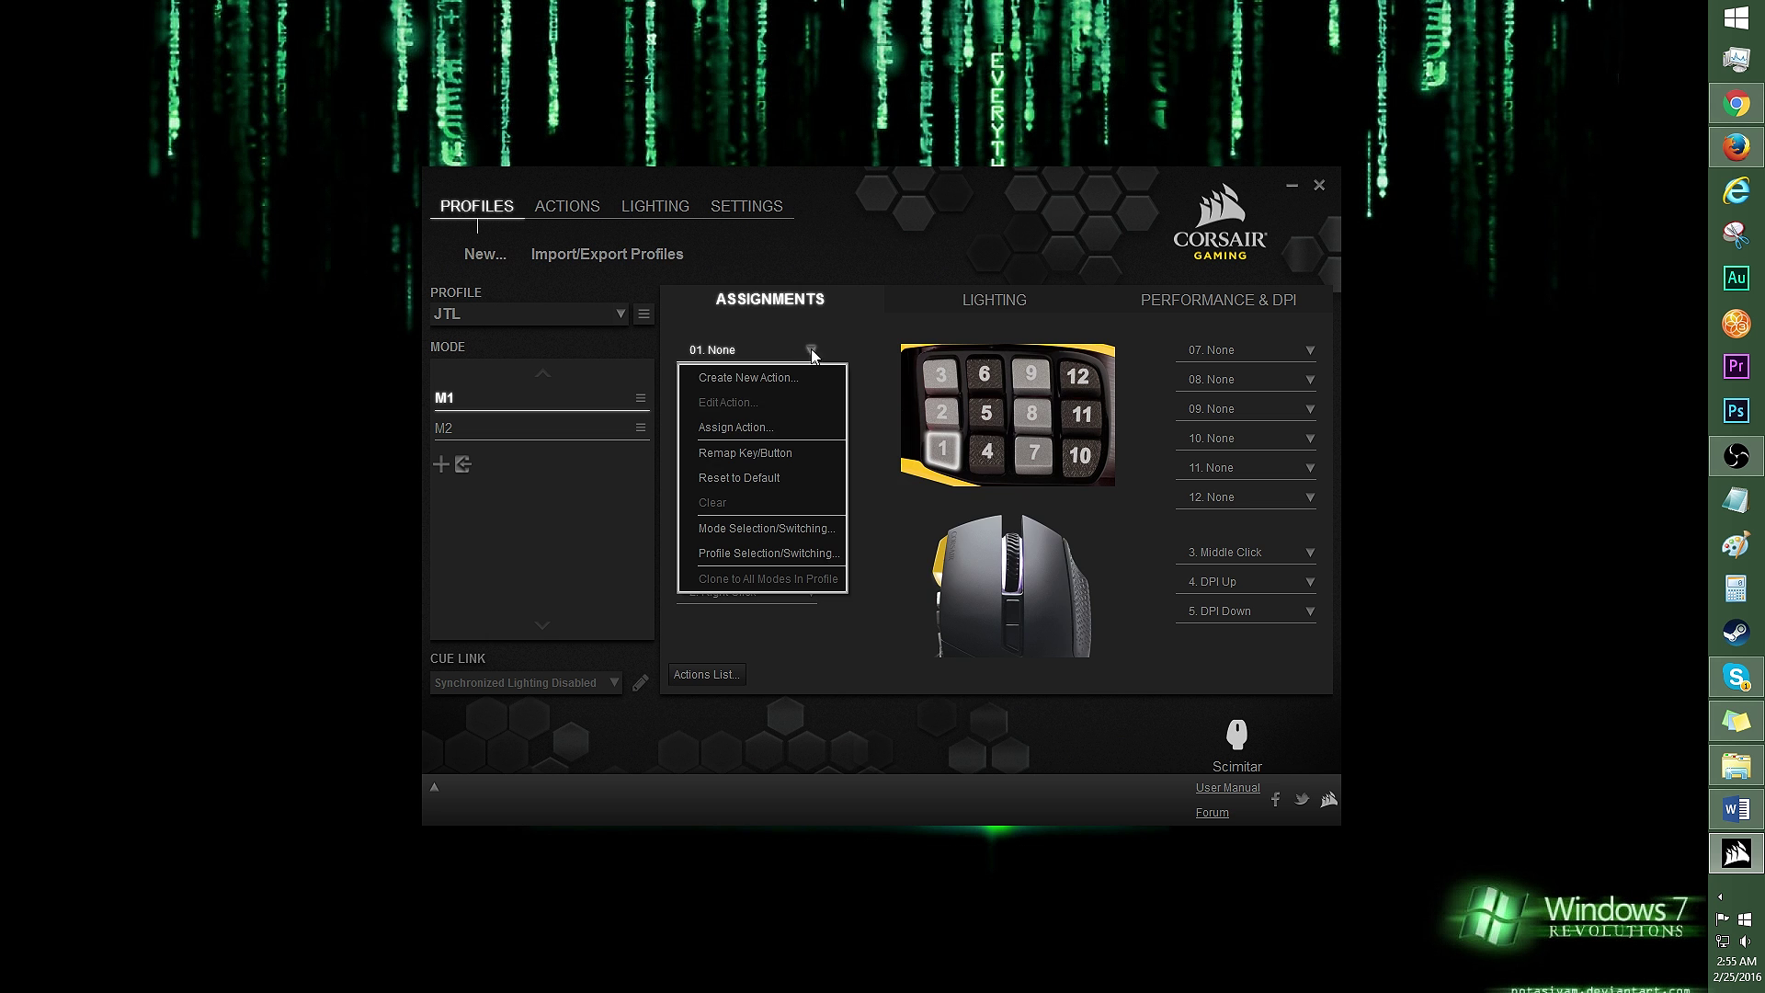
click(763, 436)
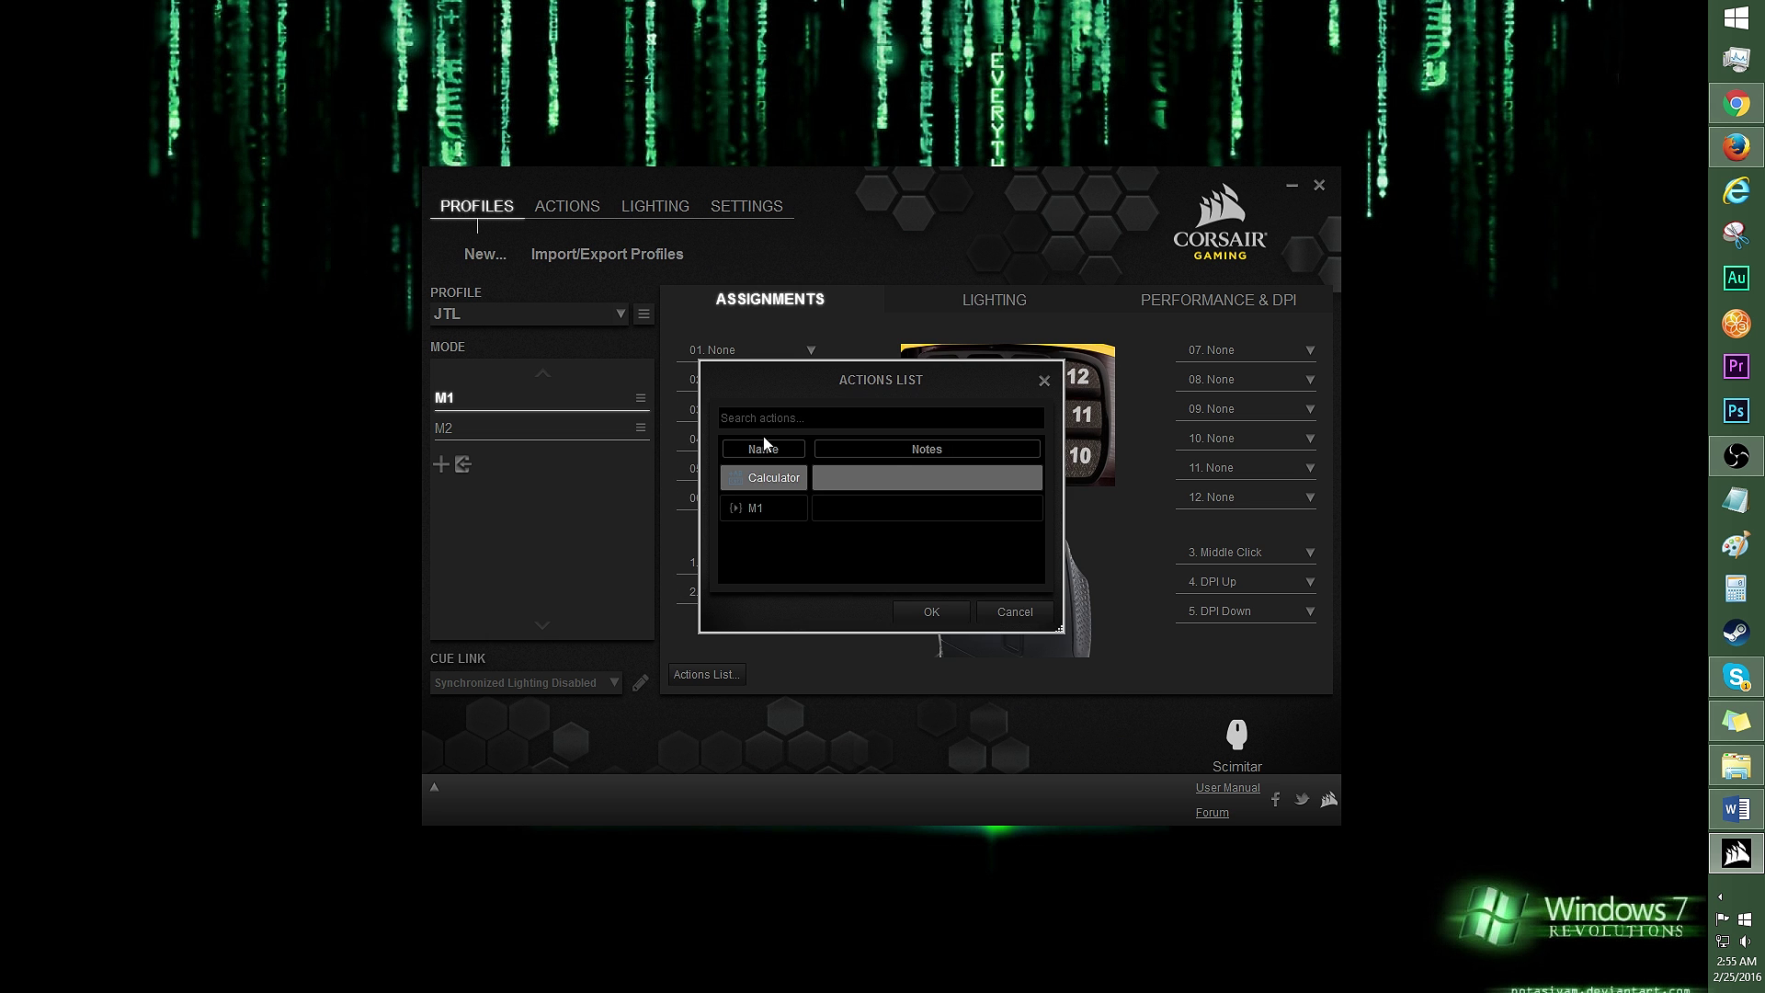
key(Escape)
Step: Create a new action named Macro 1, checking its release-macro and lighting options
click(803, 368)
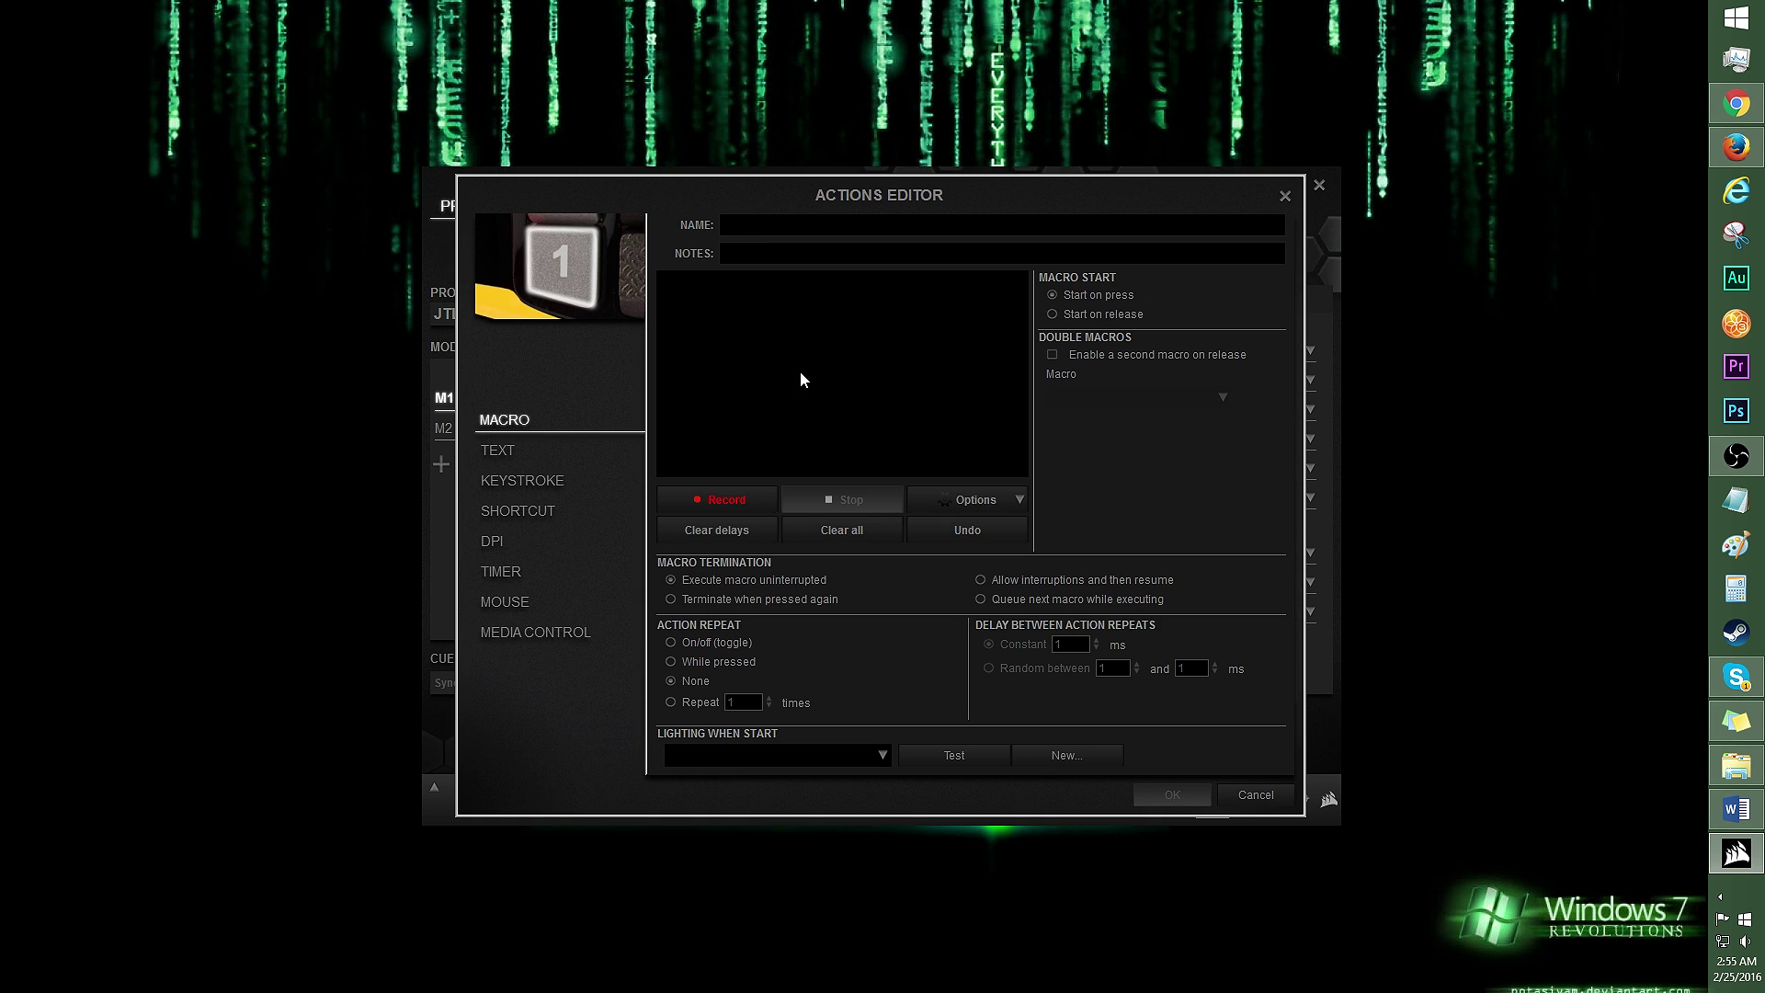
text(Macro 1)
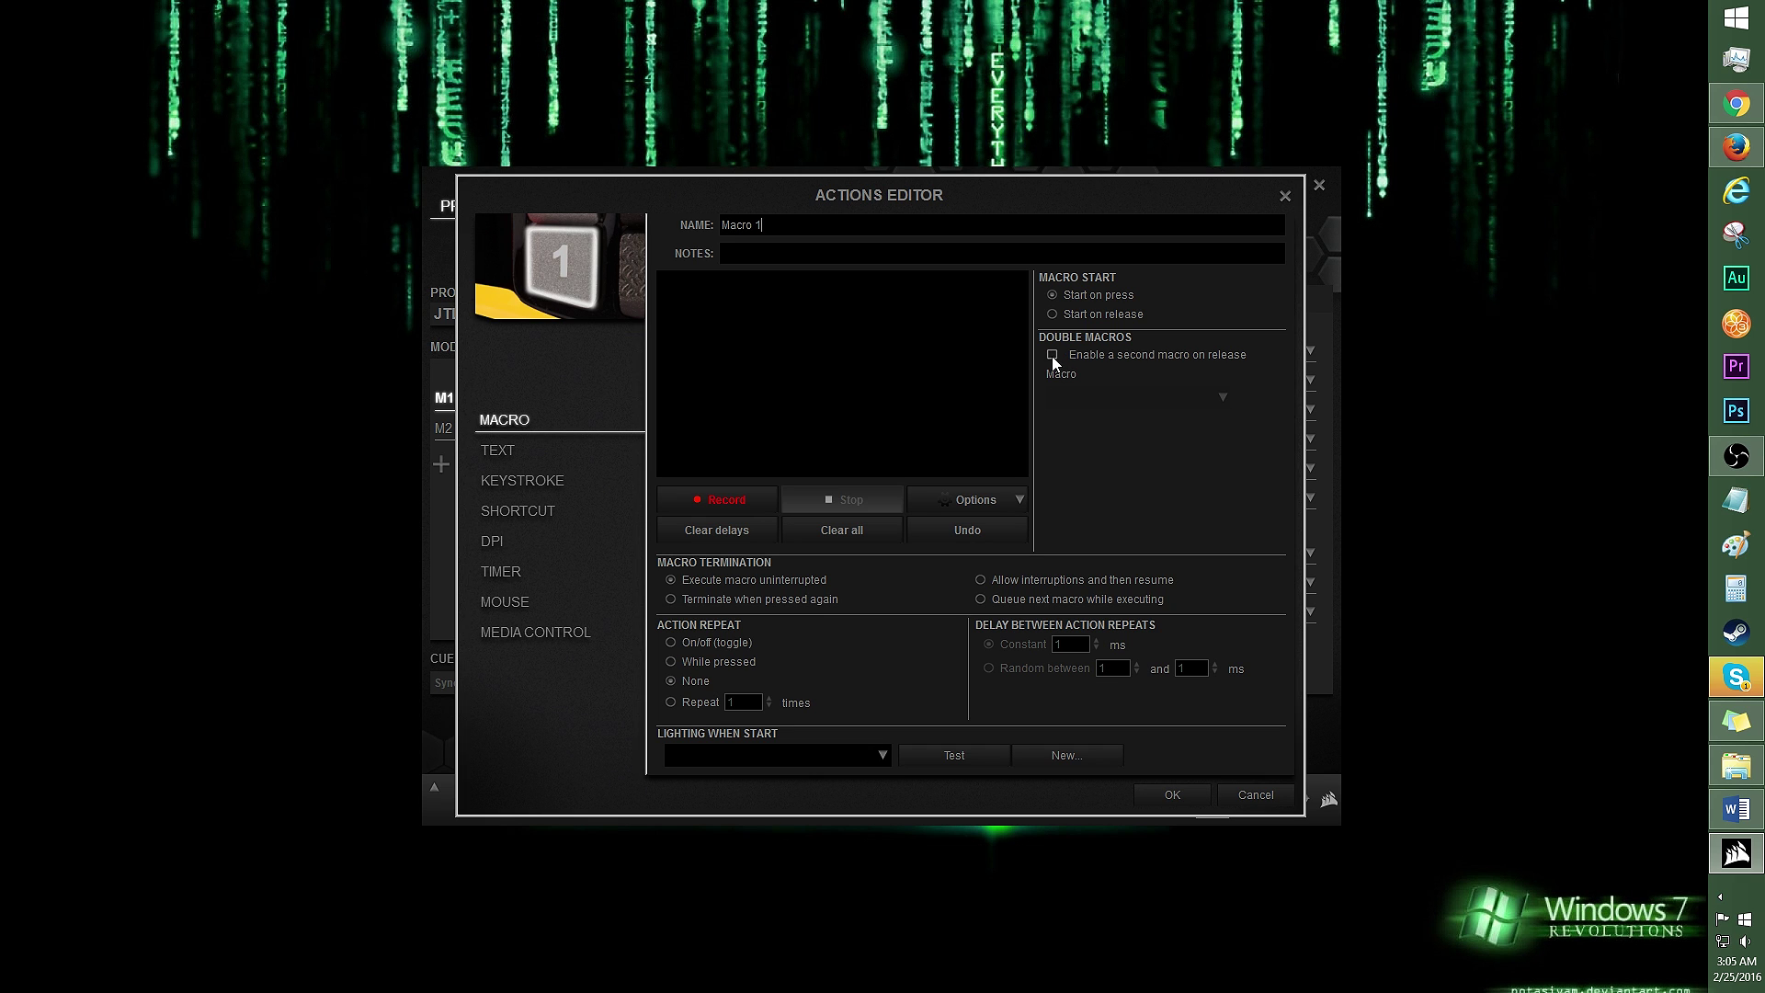
click(1052, 356)
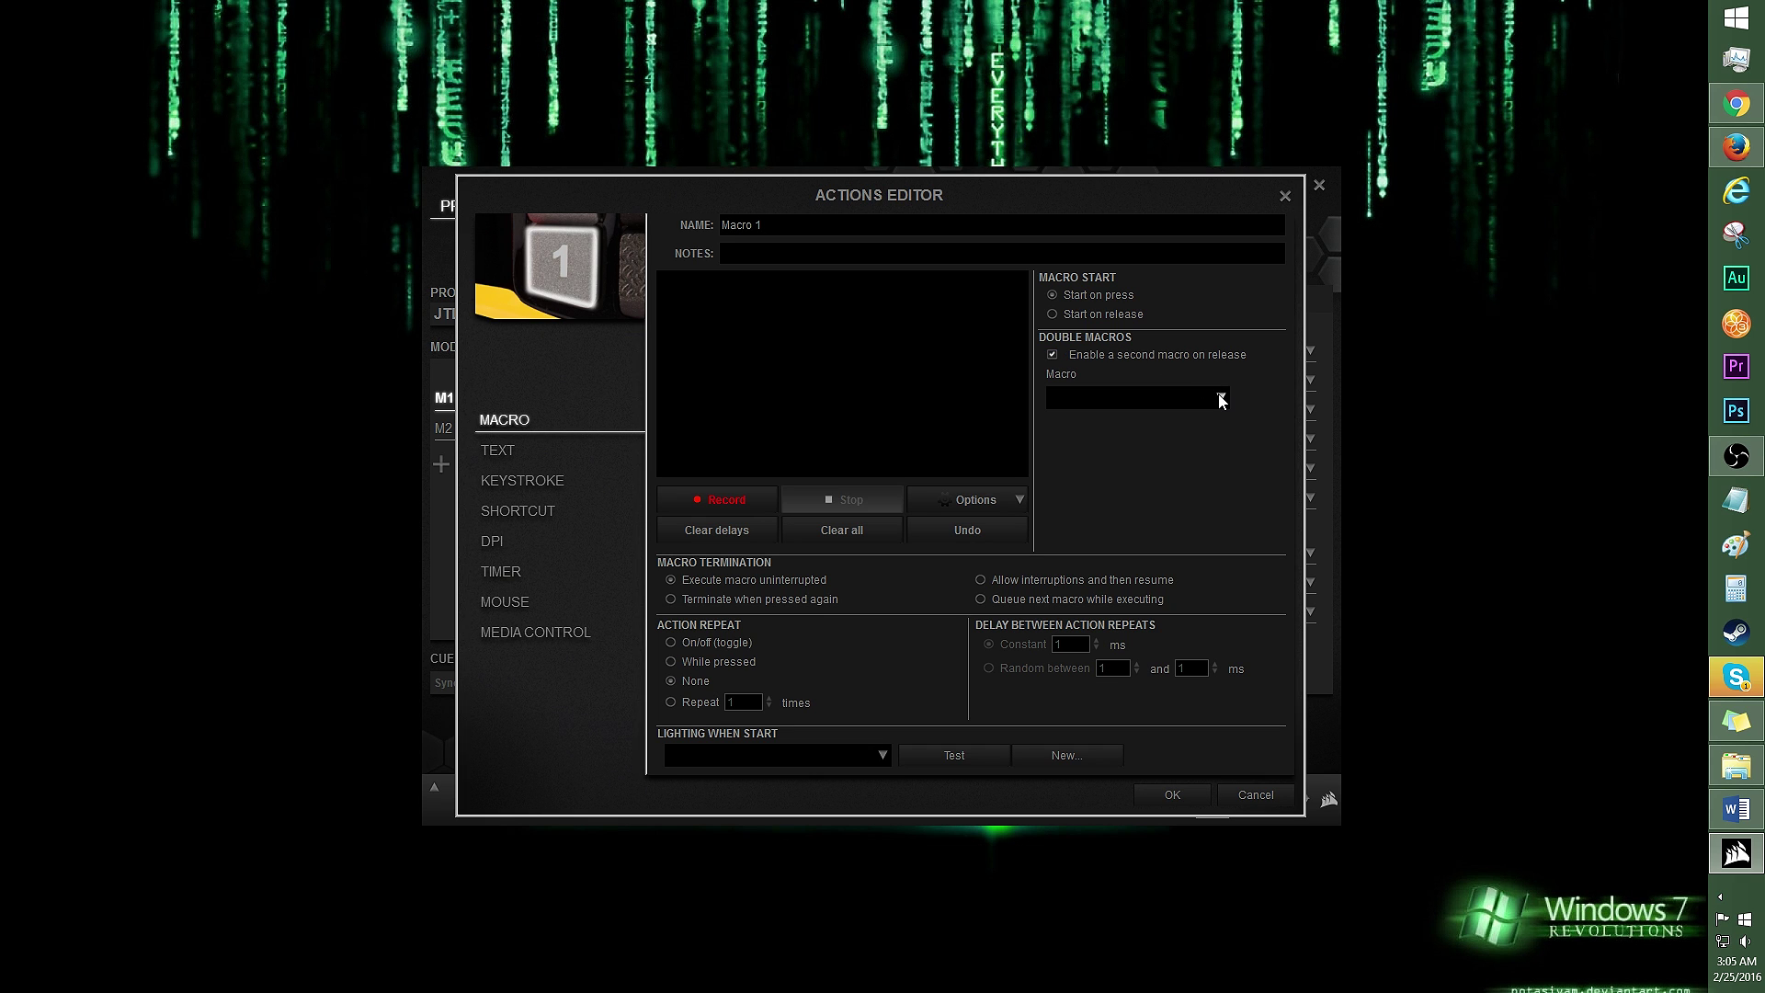
click(1222, 399)
click(1053, 356)
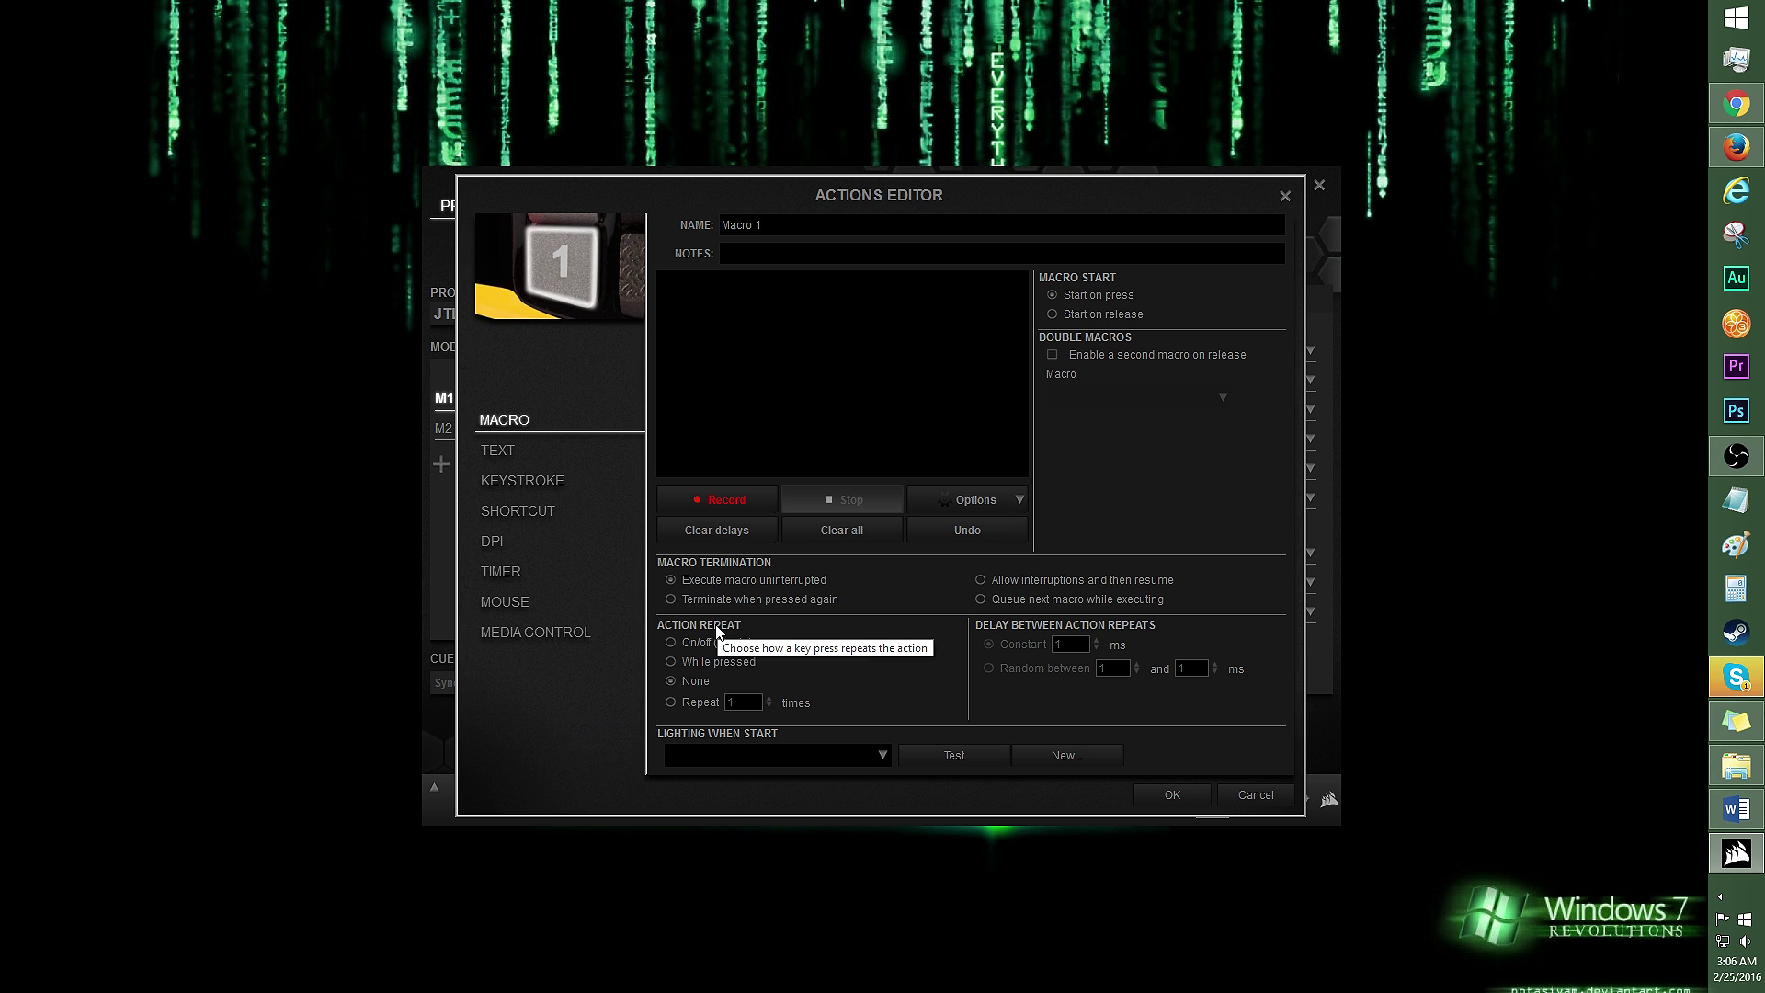
click(864, 759)
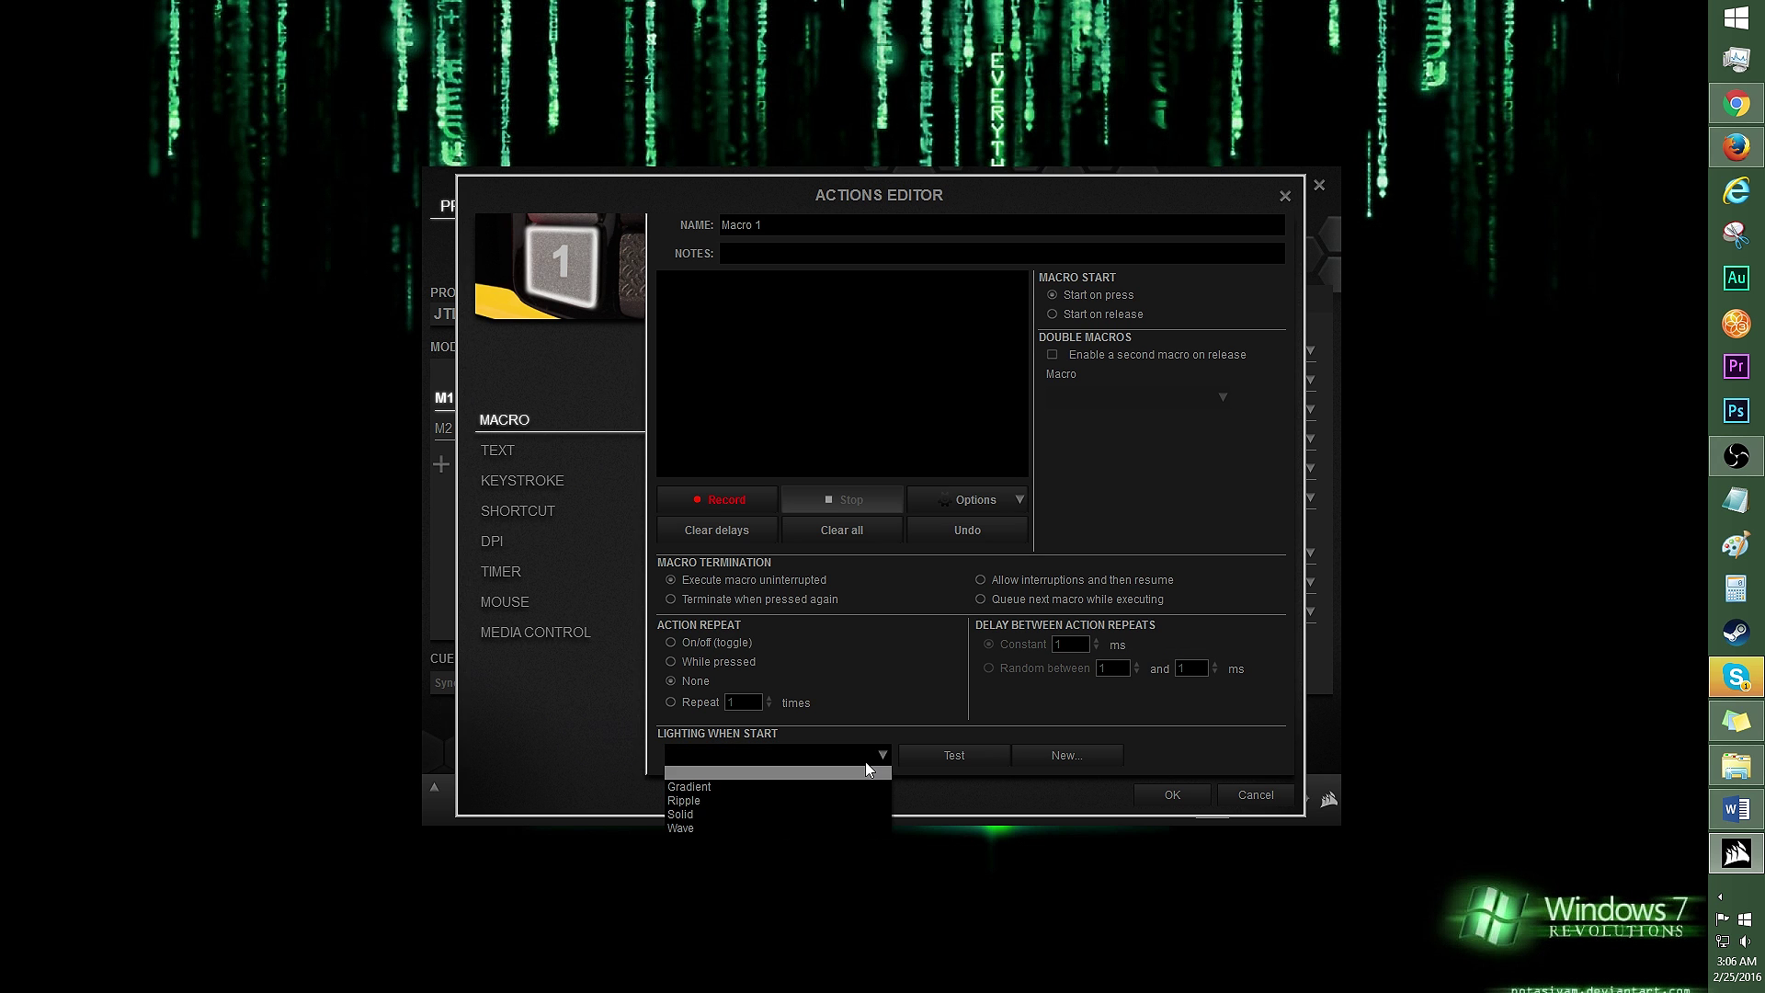
click(864, 761)
Step: Record the keystrokes q, w, e, r, t, y into Macro 1, save it, and assign it to thumb key 1
click(726, 499)
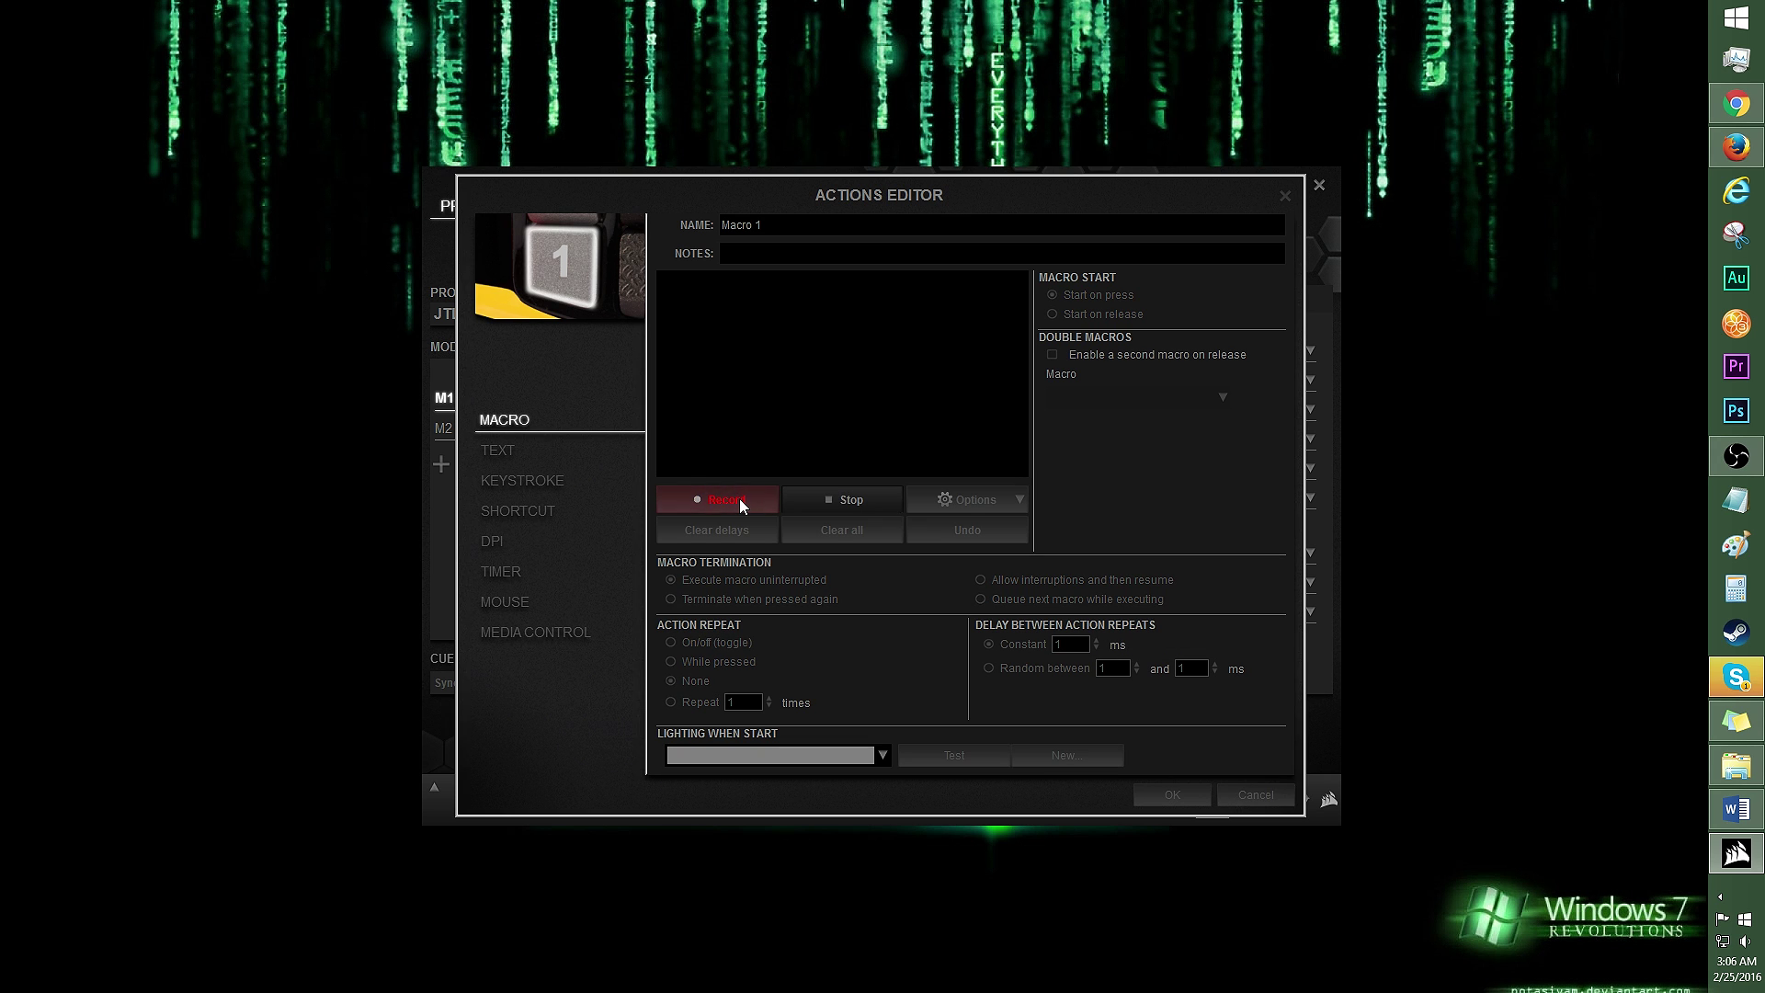
key(q)
key(w)
key(e)
key(r)
key(t)
key(y)
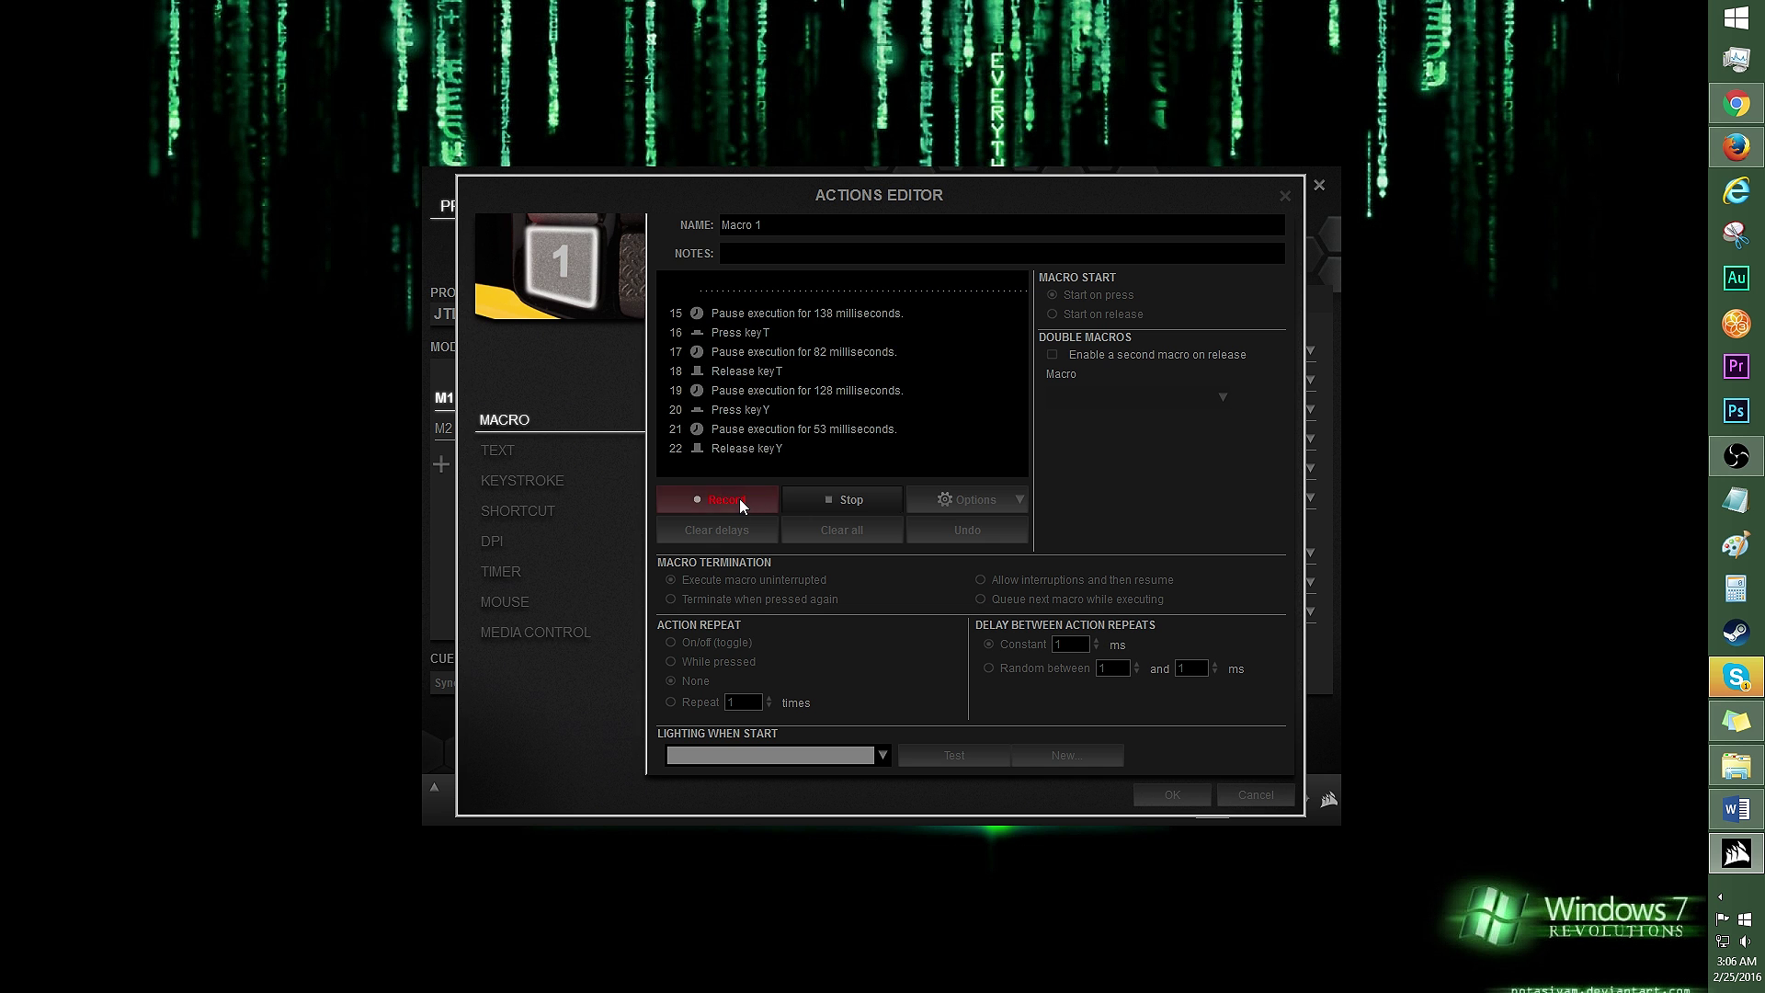
click(829, 498)
key(Return)
click(575, 204)
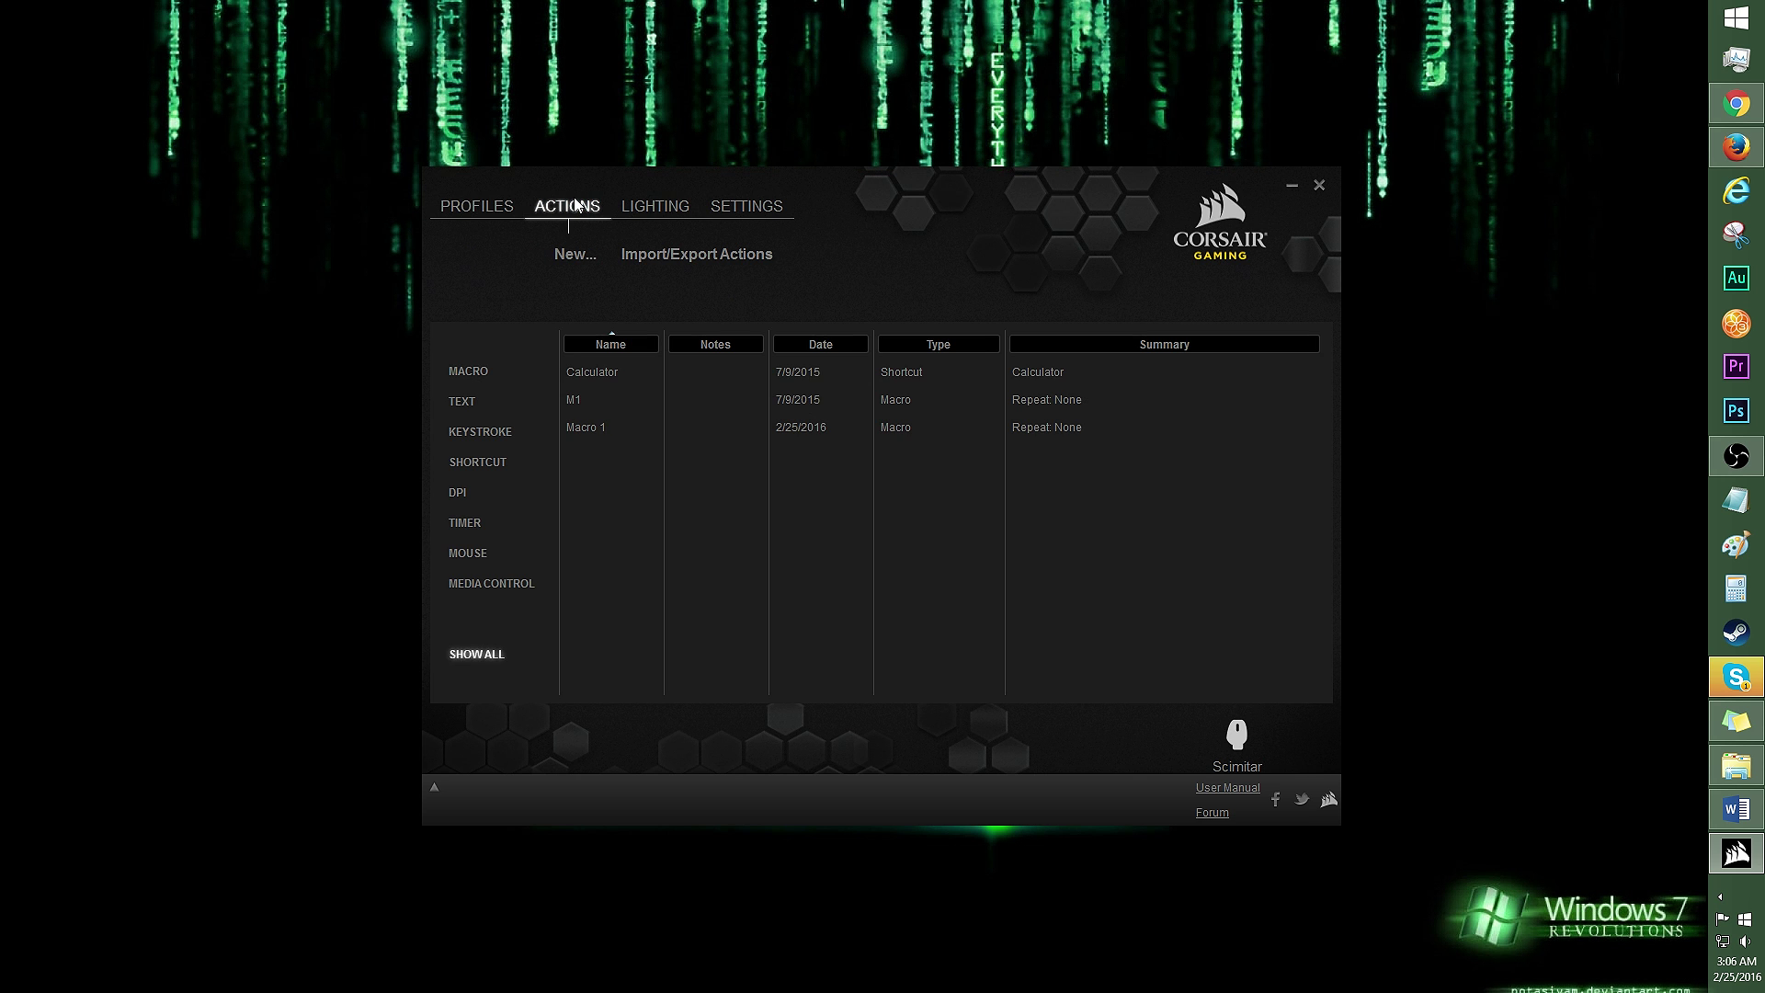
click(605, 430)
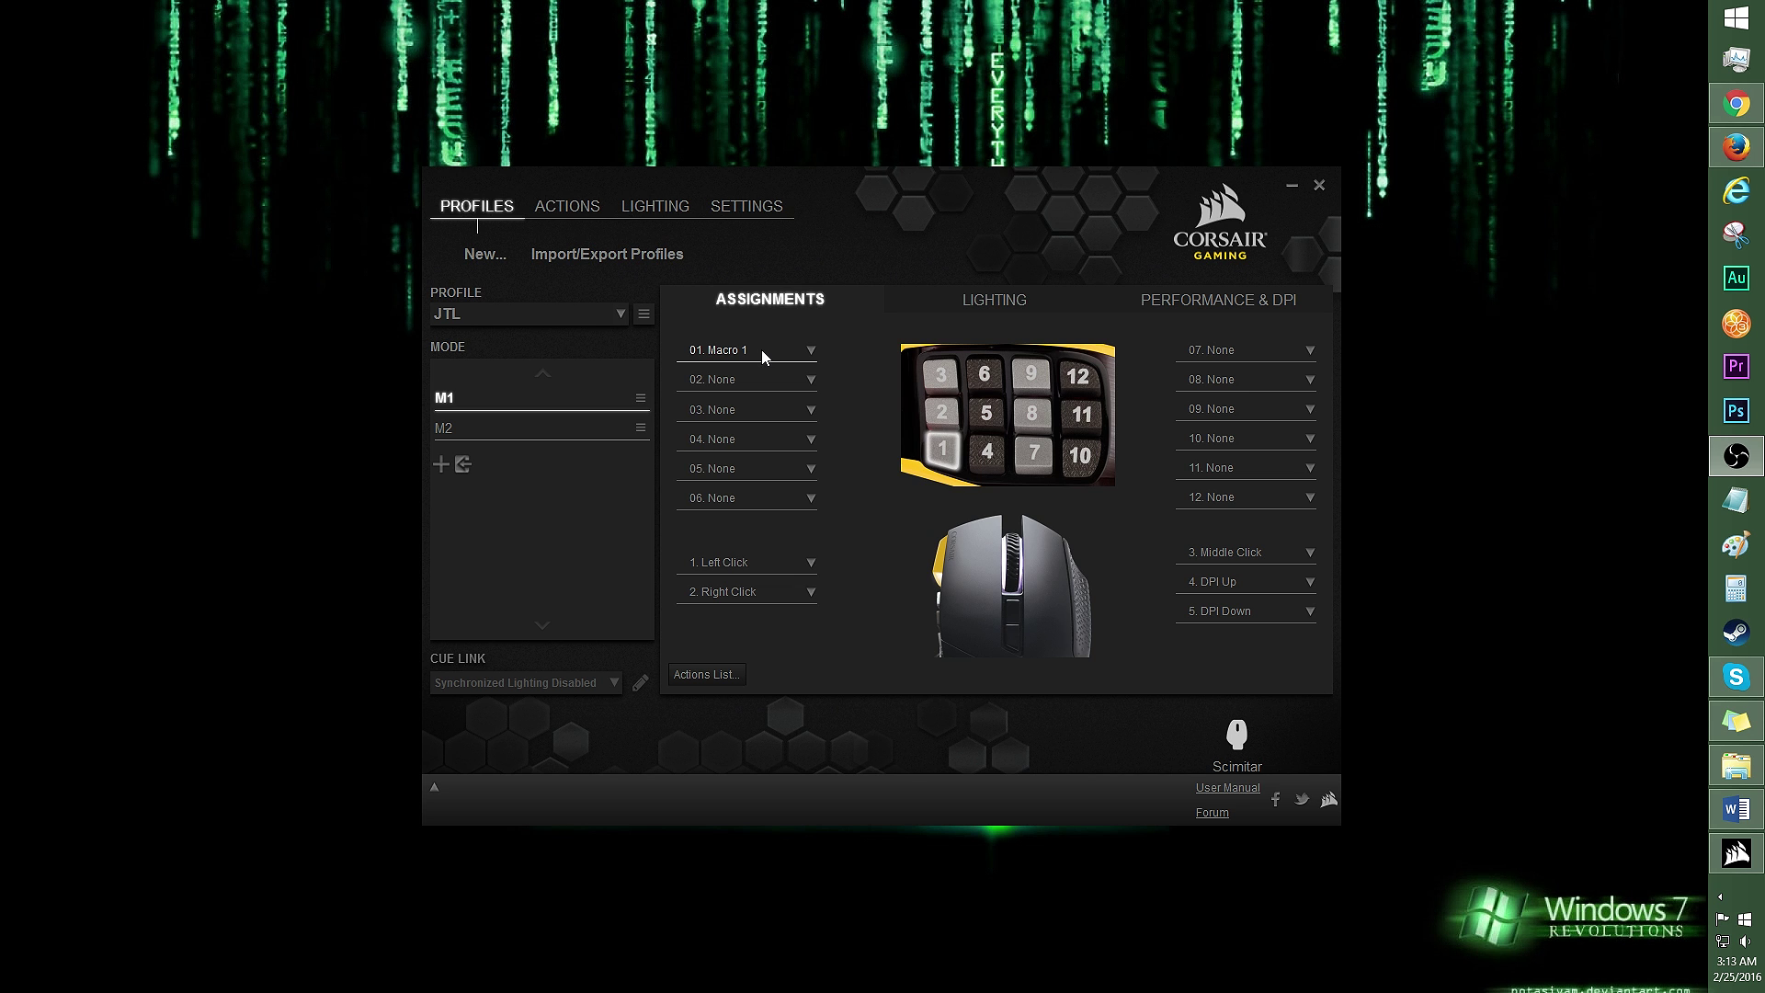
Step: Start a new thumb key 2 action and browse the Text, Keystroke, Shortcut, DPI, Timer, Mouse and Media Control types
click(811, 378)
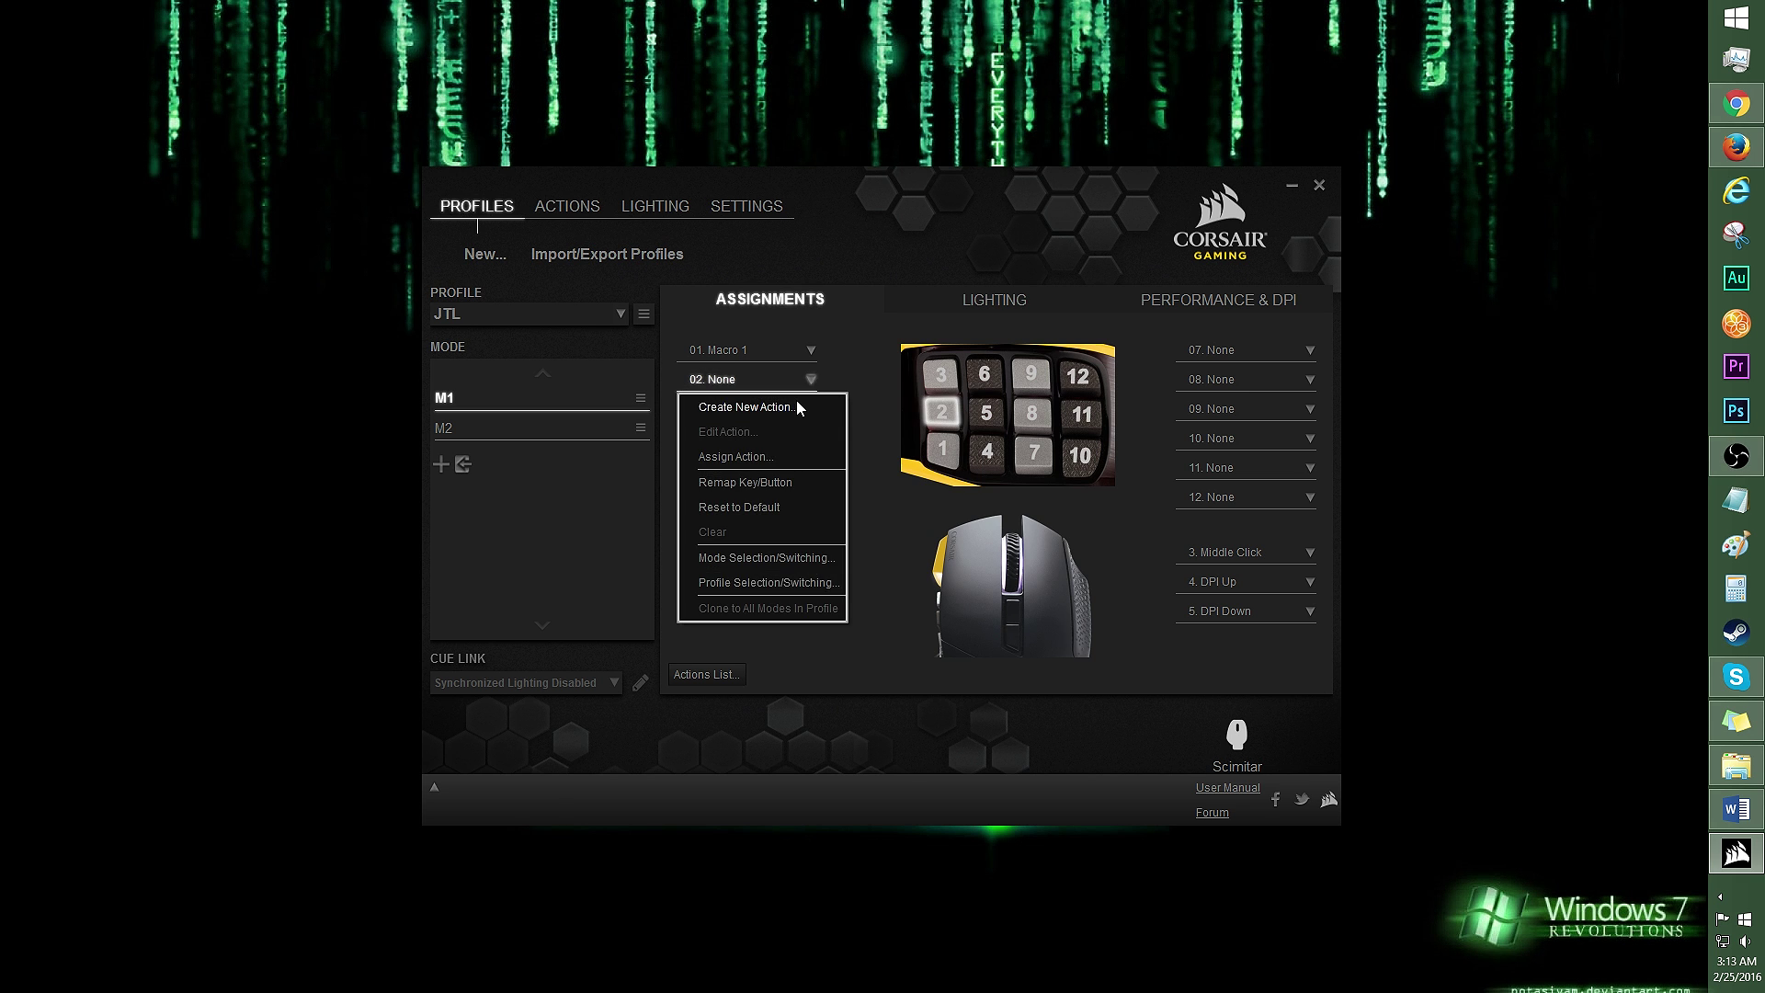
click(796, 400)
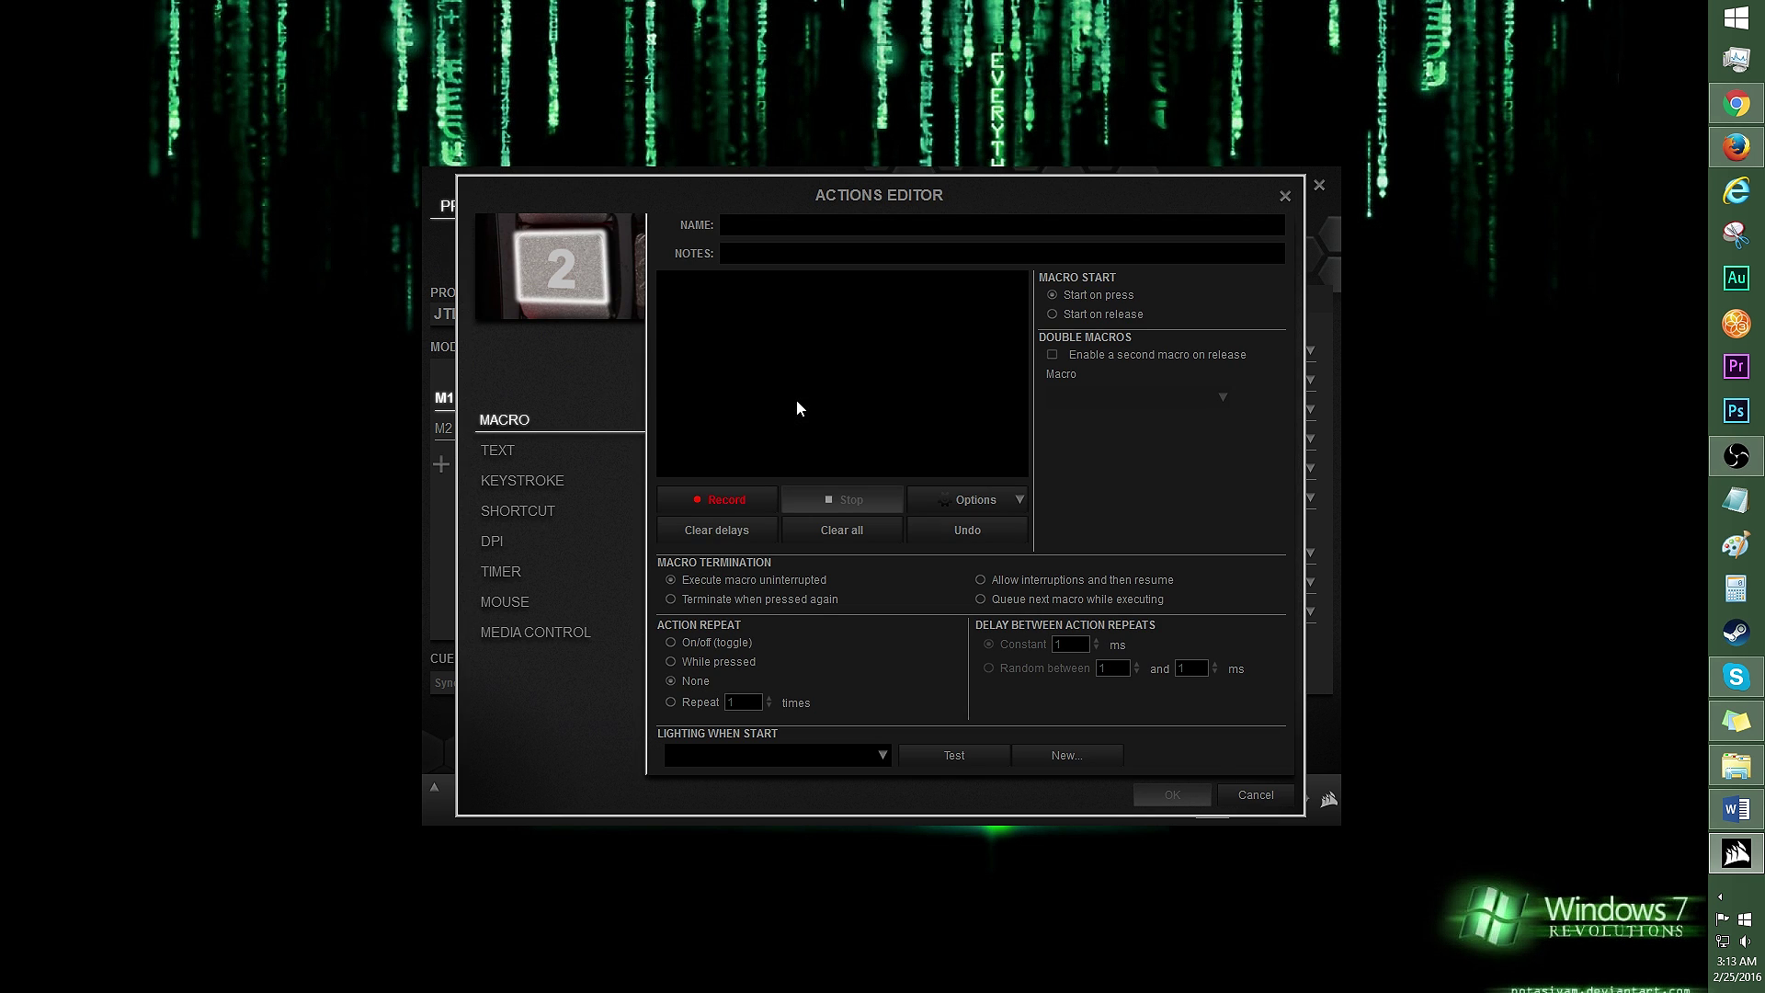
click(502, 454)
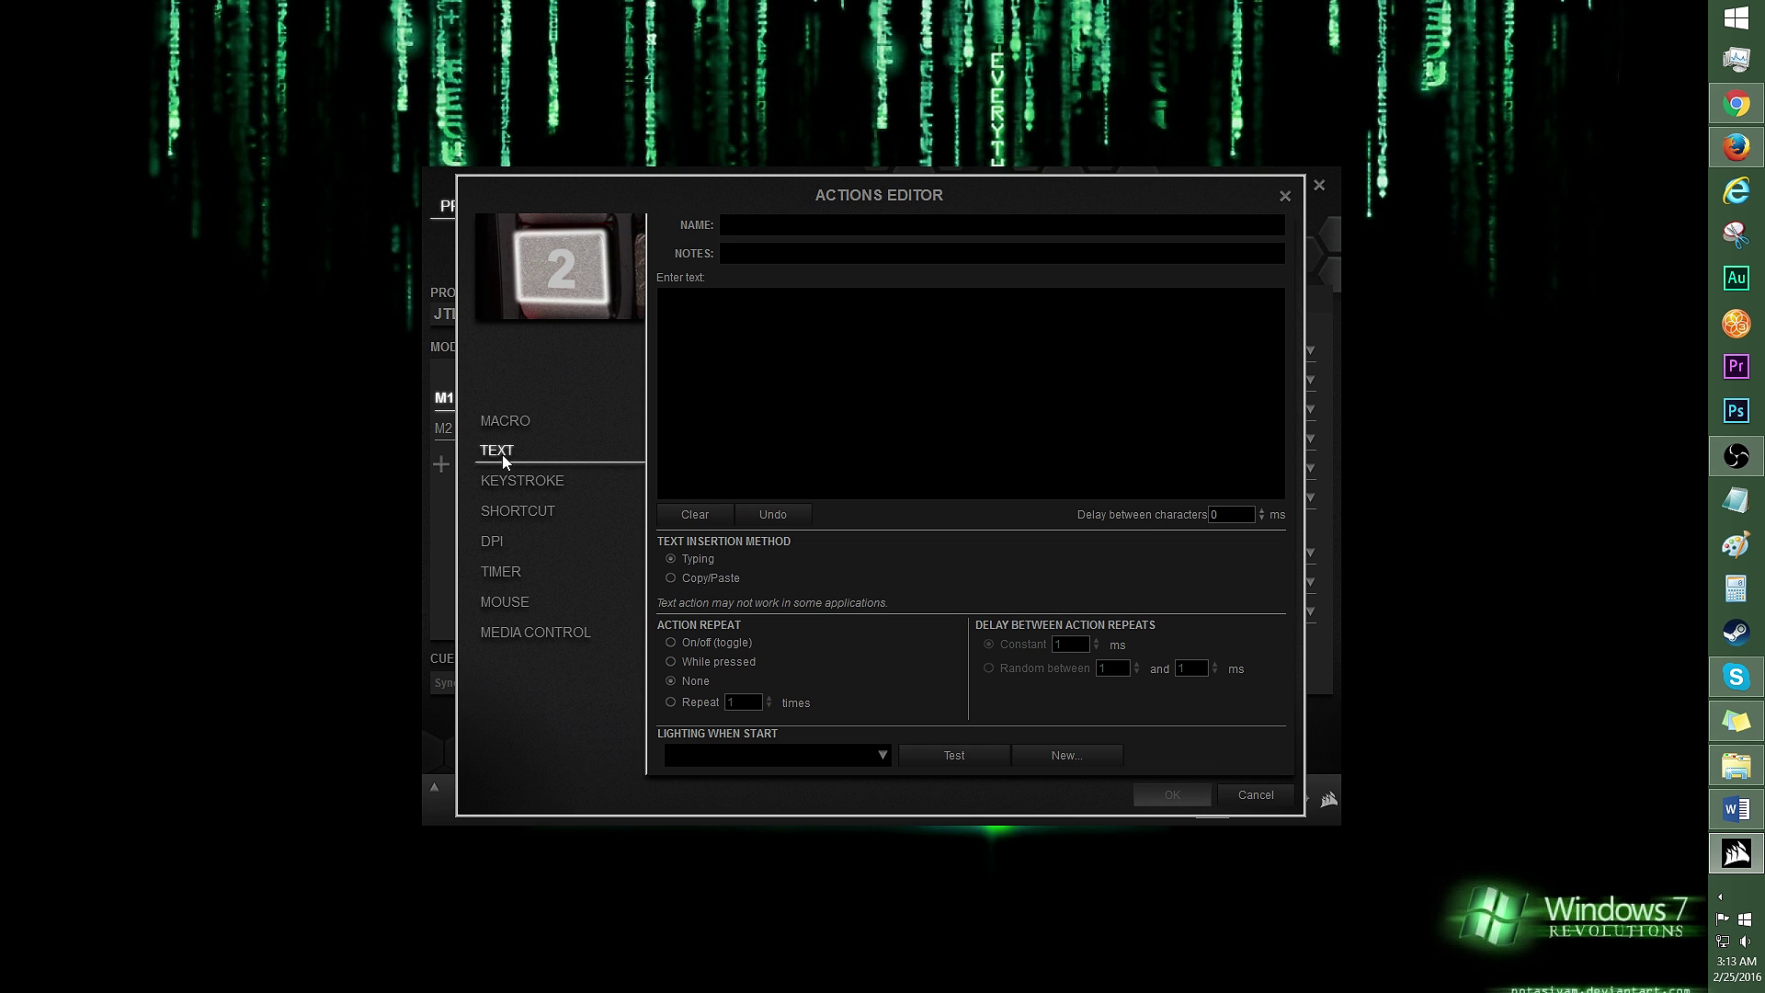
click(526, 481)
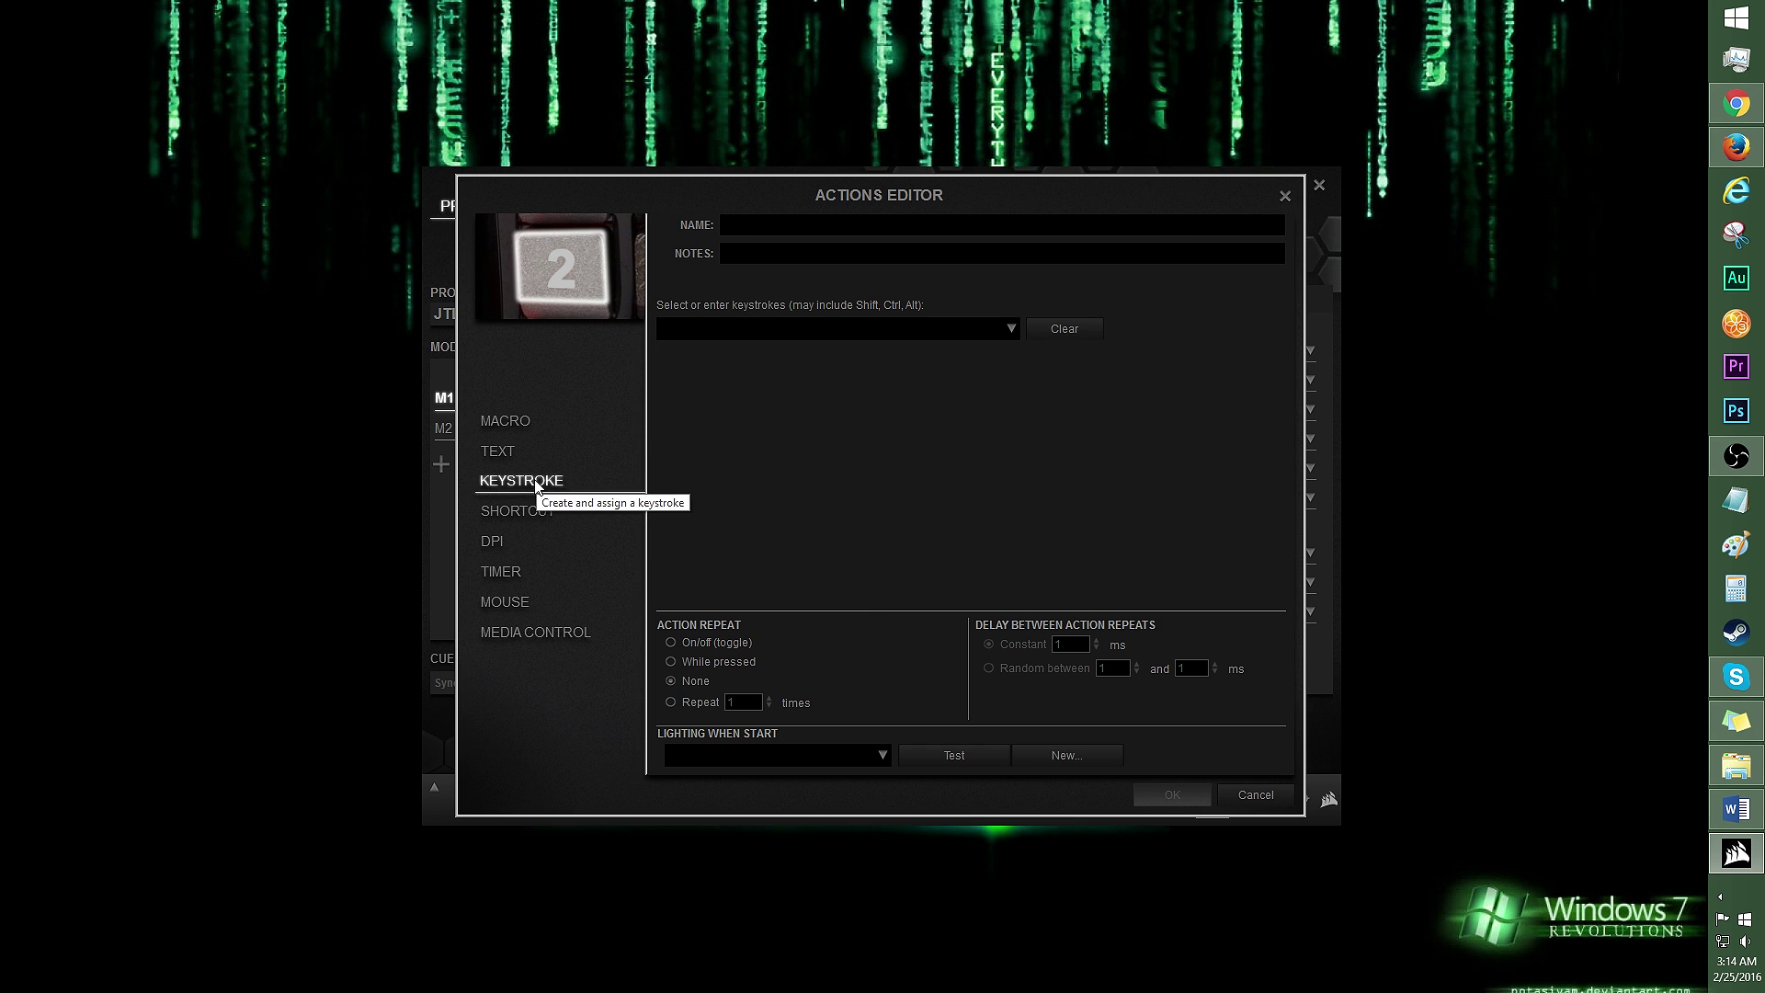
click(541, 514)
click(522, 542)
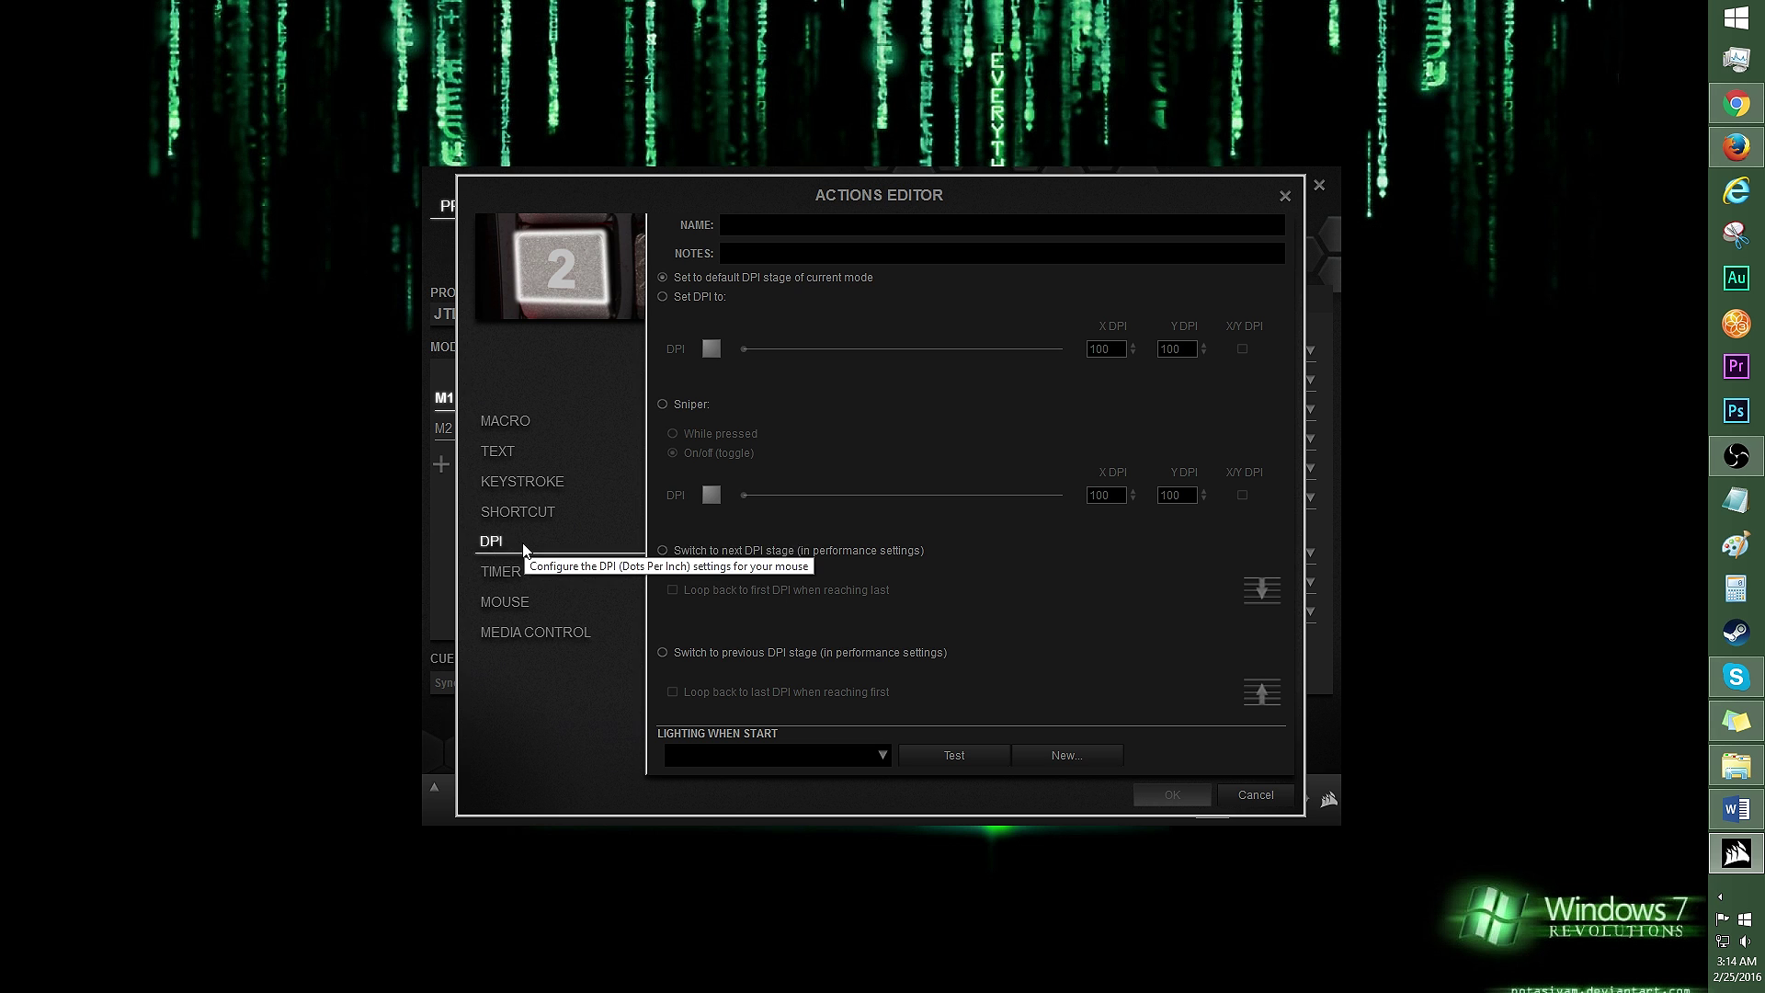
click(502, 571)
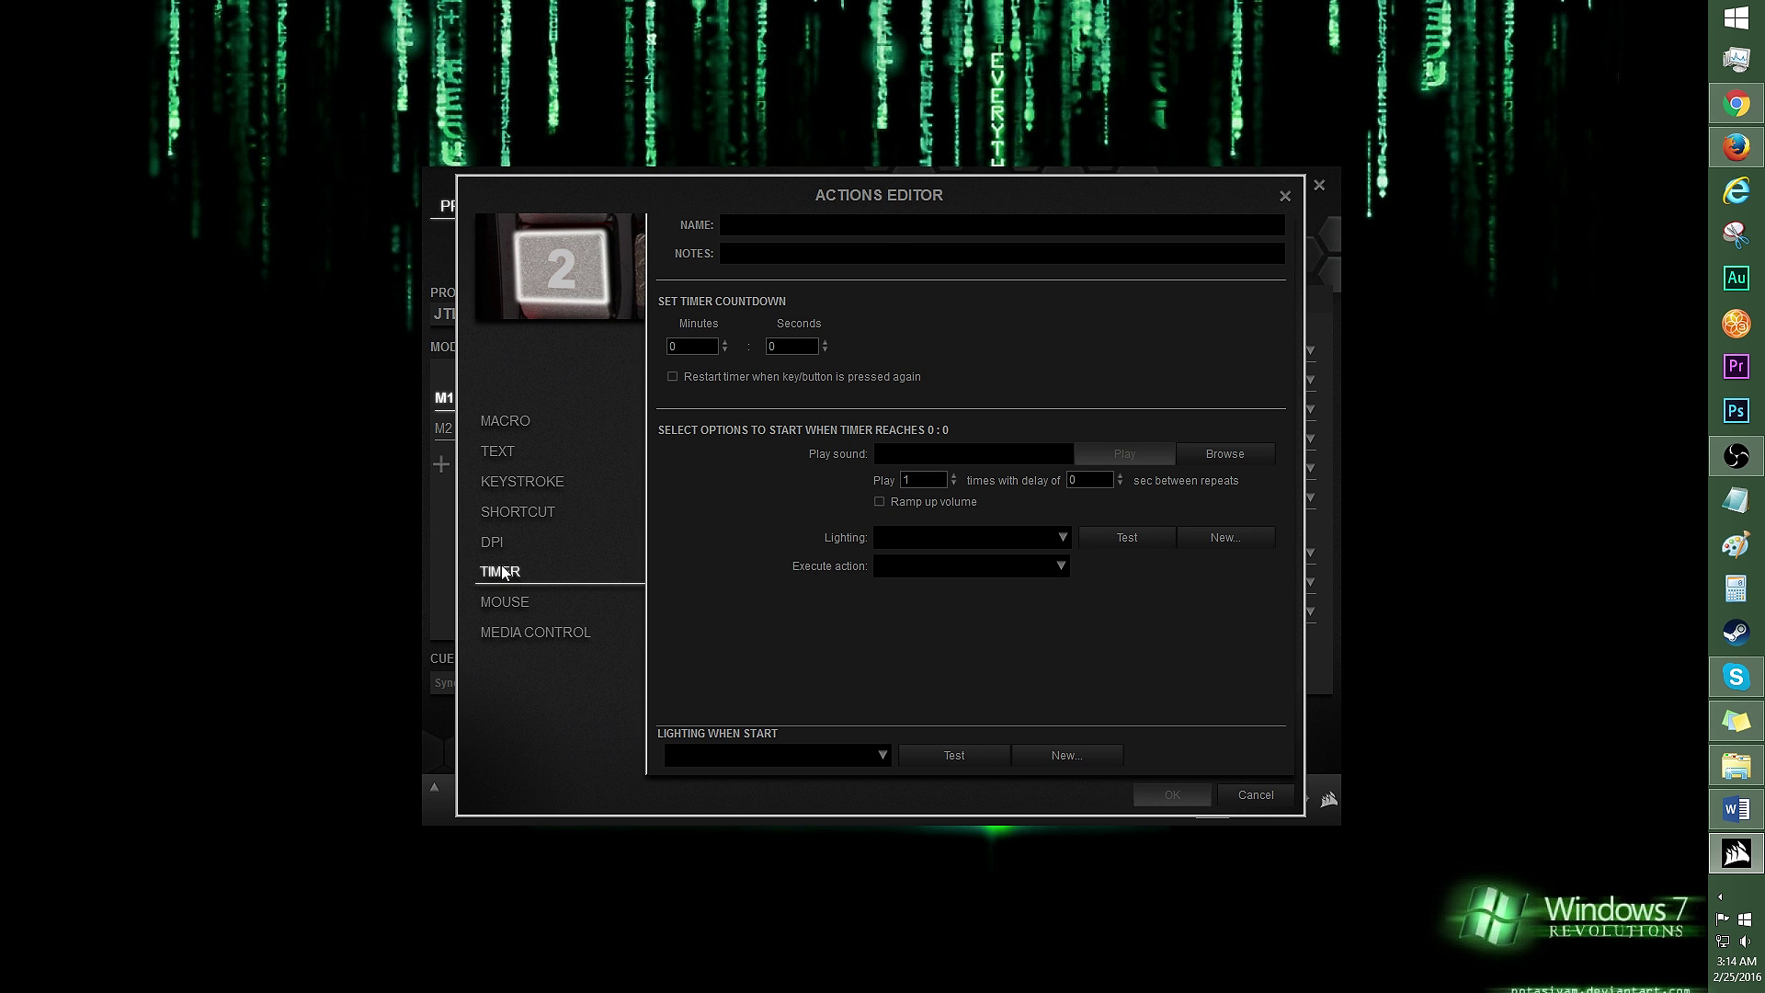
click(548, 602)
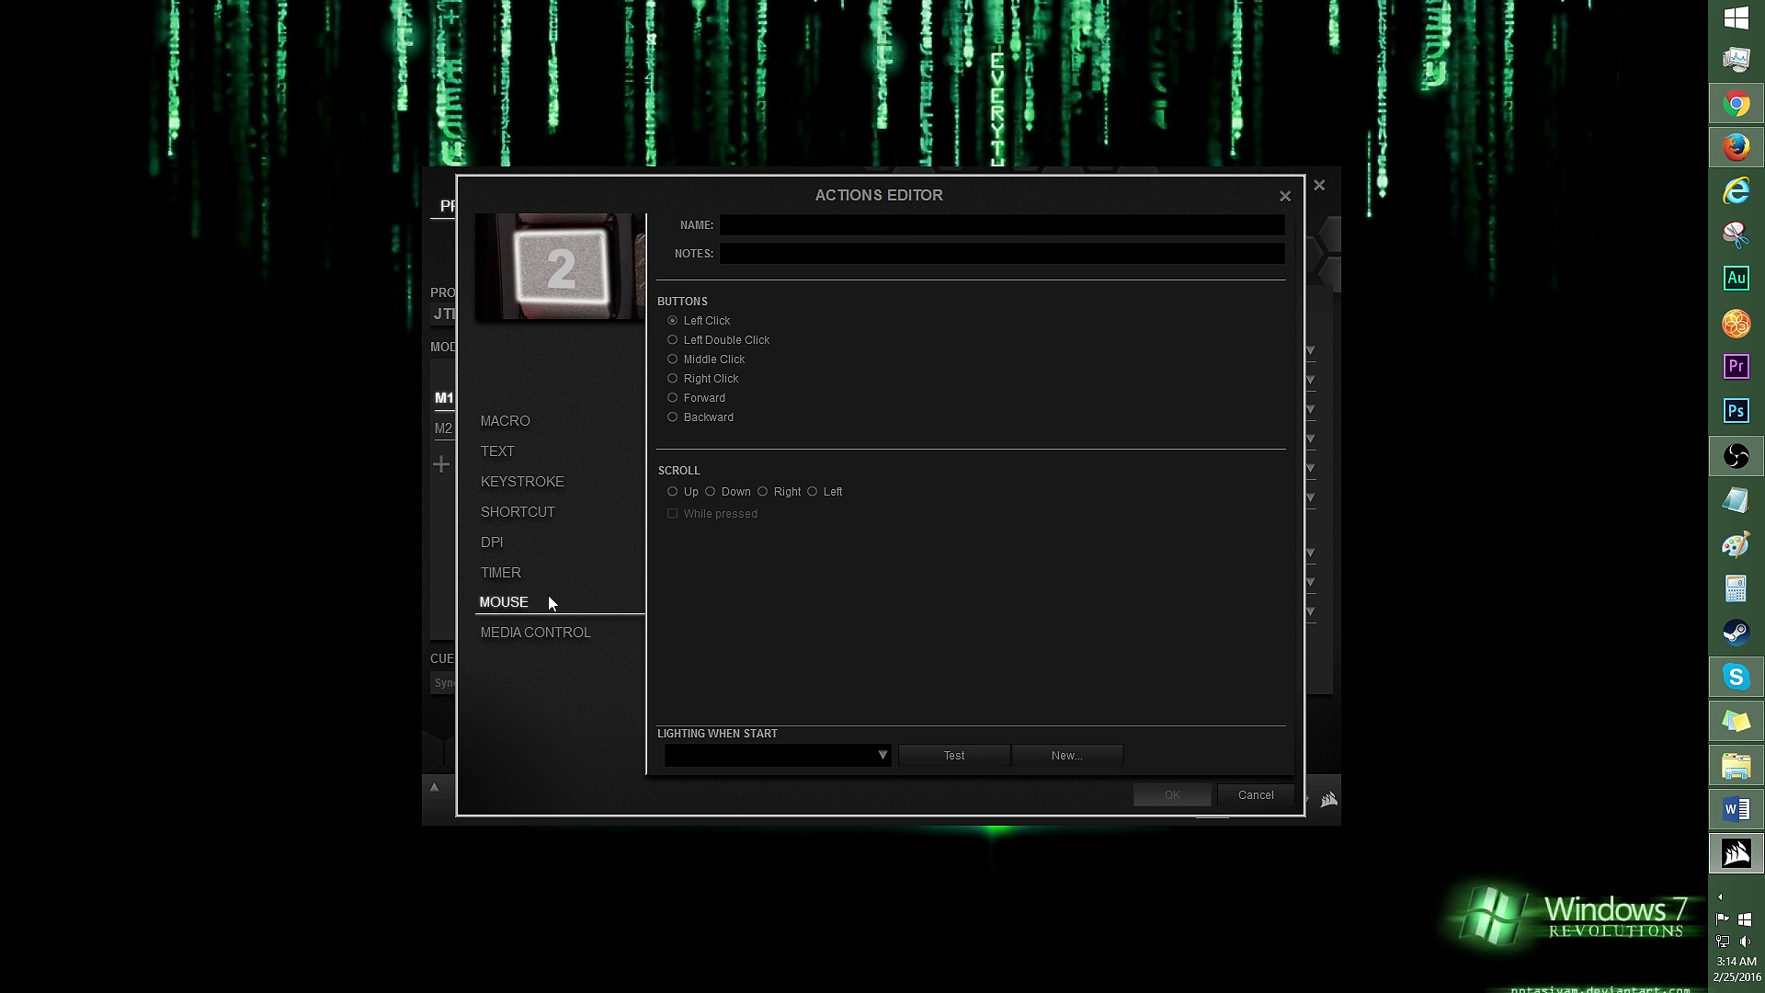
click(614, 639)
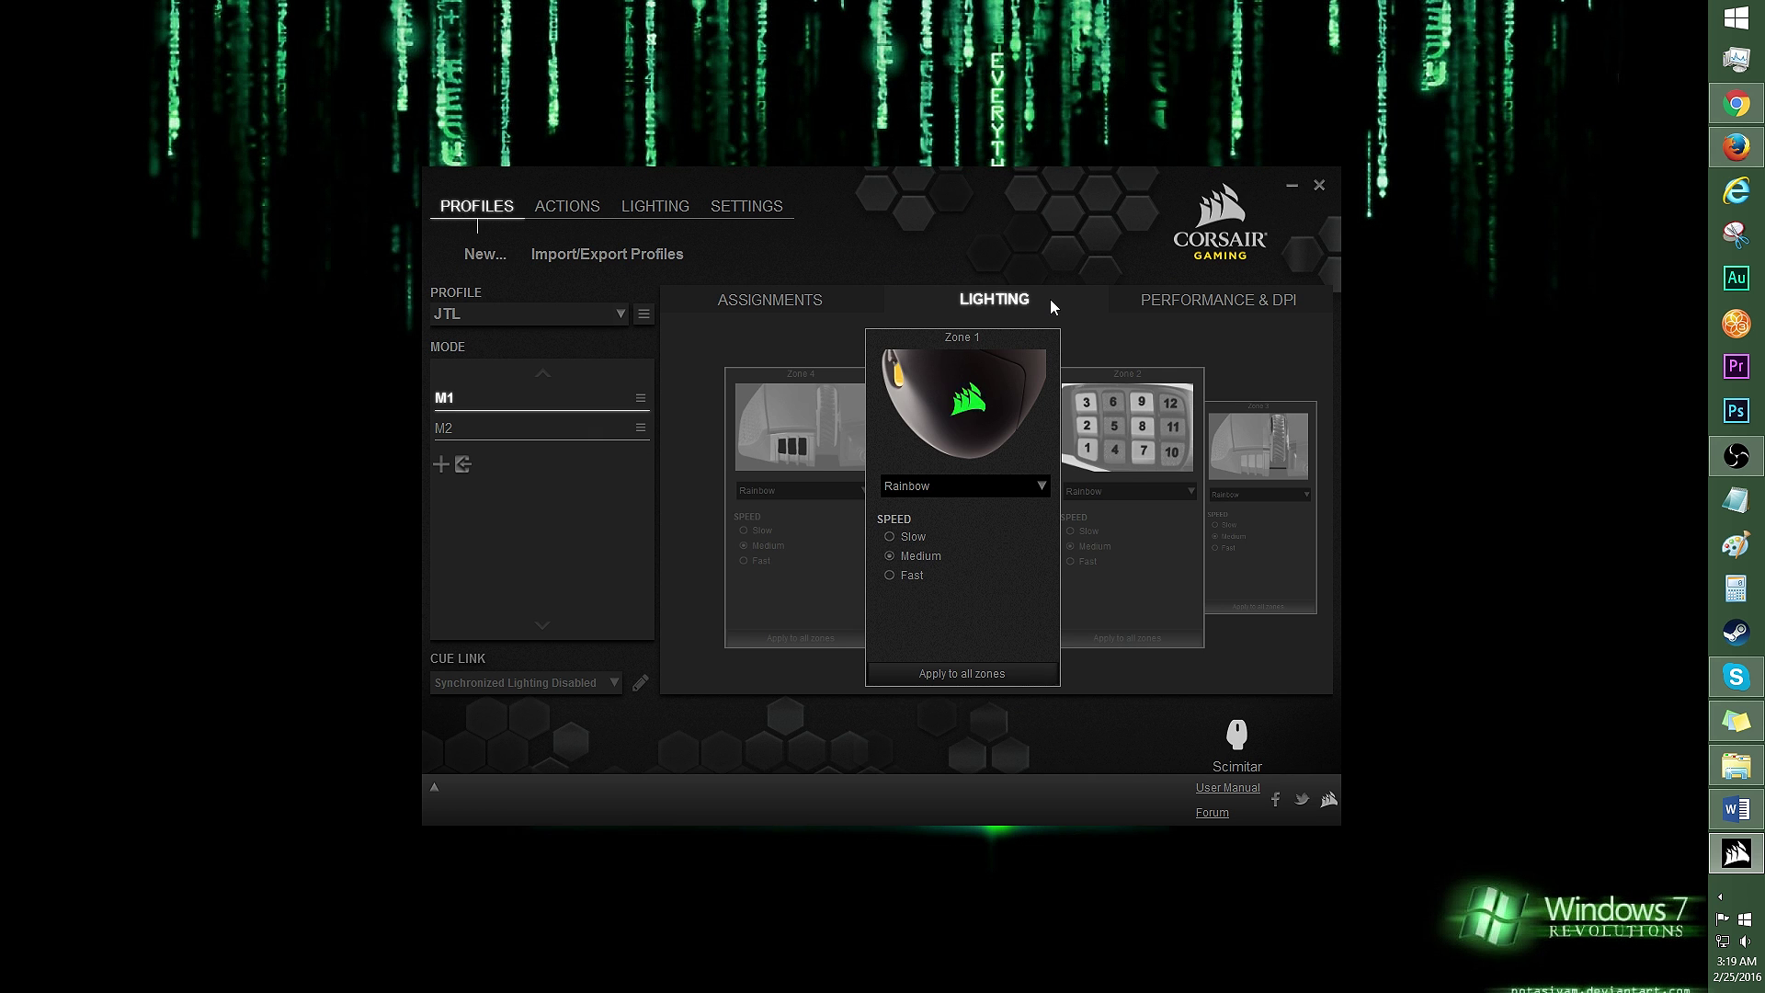
Step: Cycle through the mouse's lighting zones back to Zone 1 and bring up its effect list
click(1160, 546)
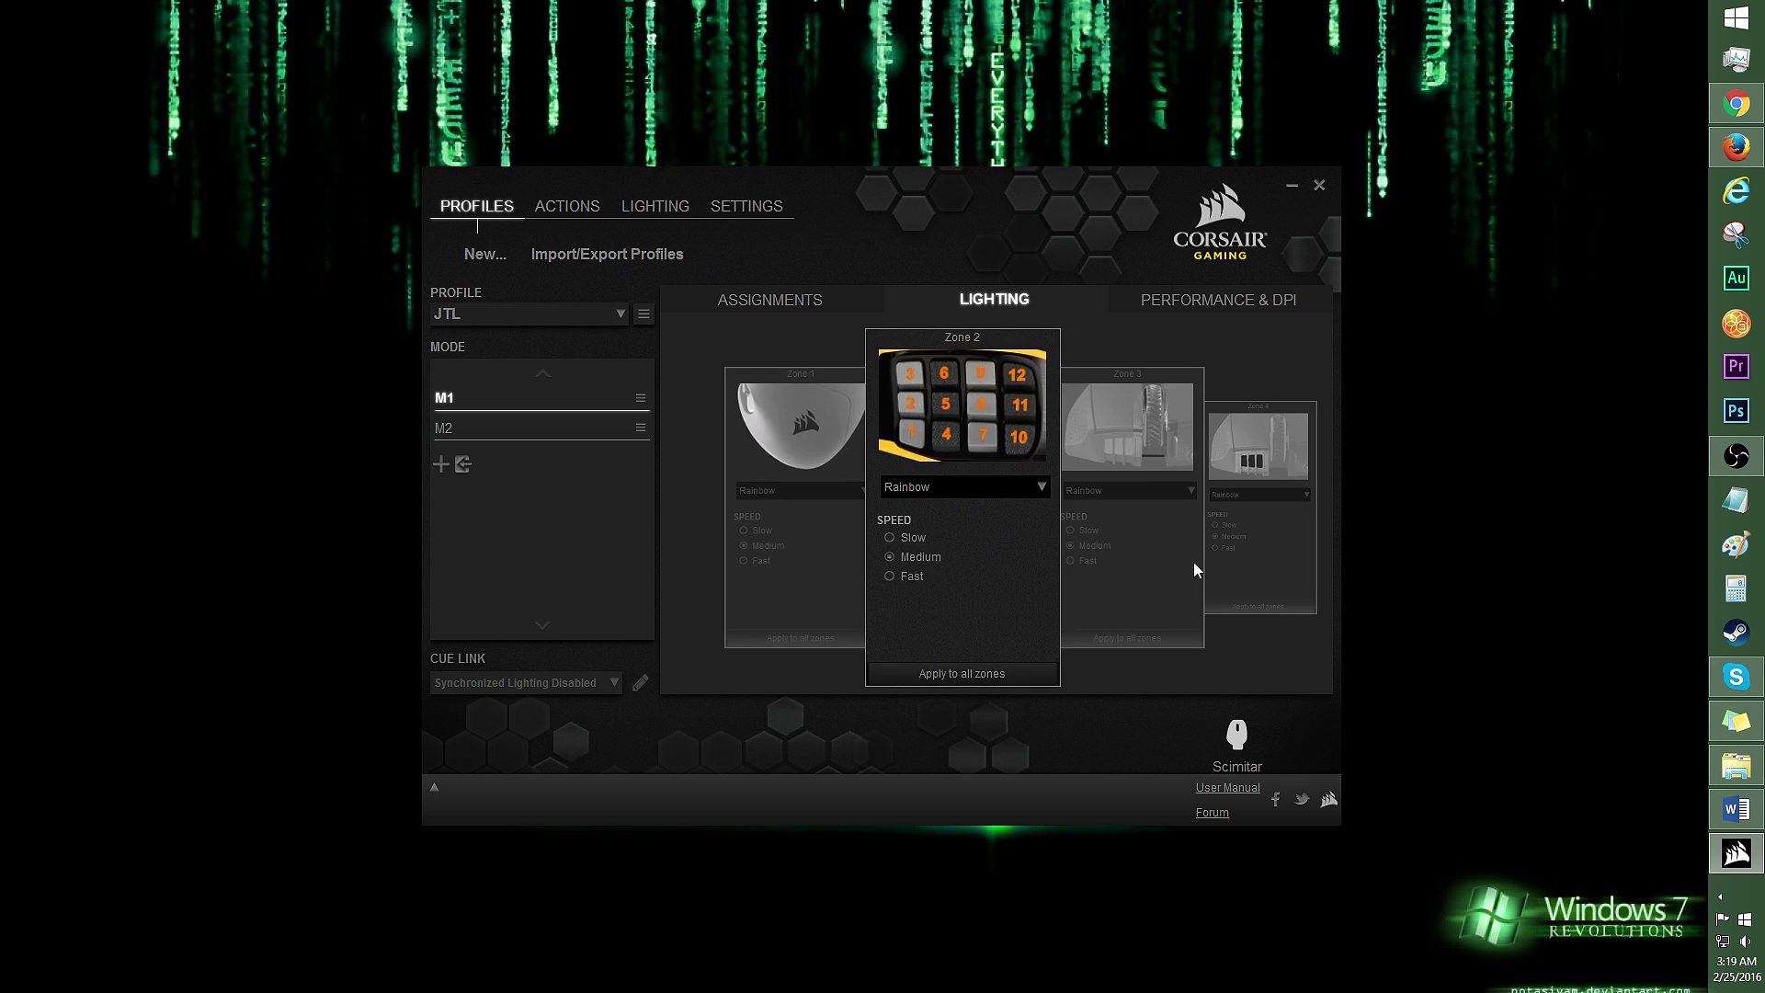
click(1193, 560)
click(1193, 560)
click(1193, 561)
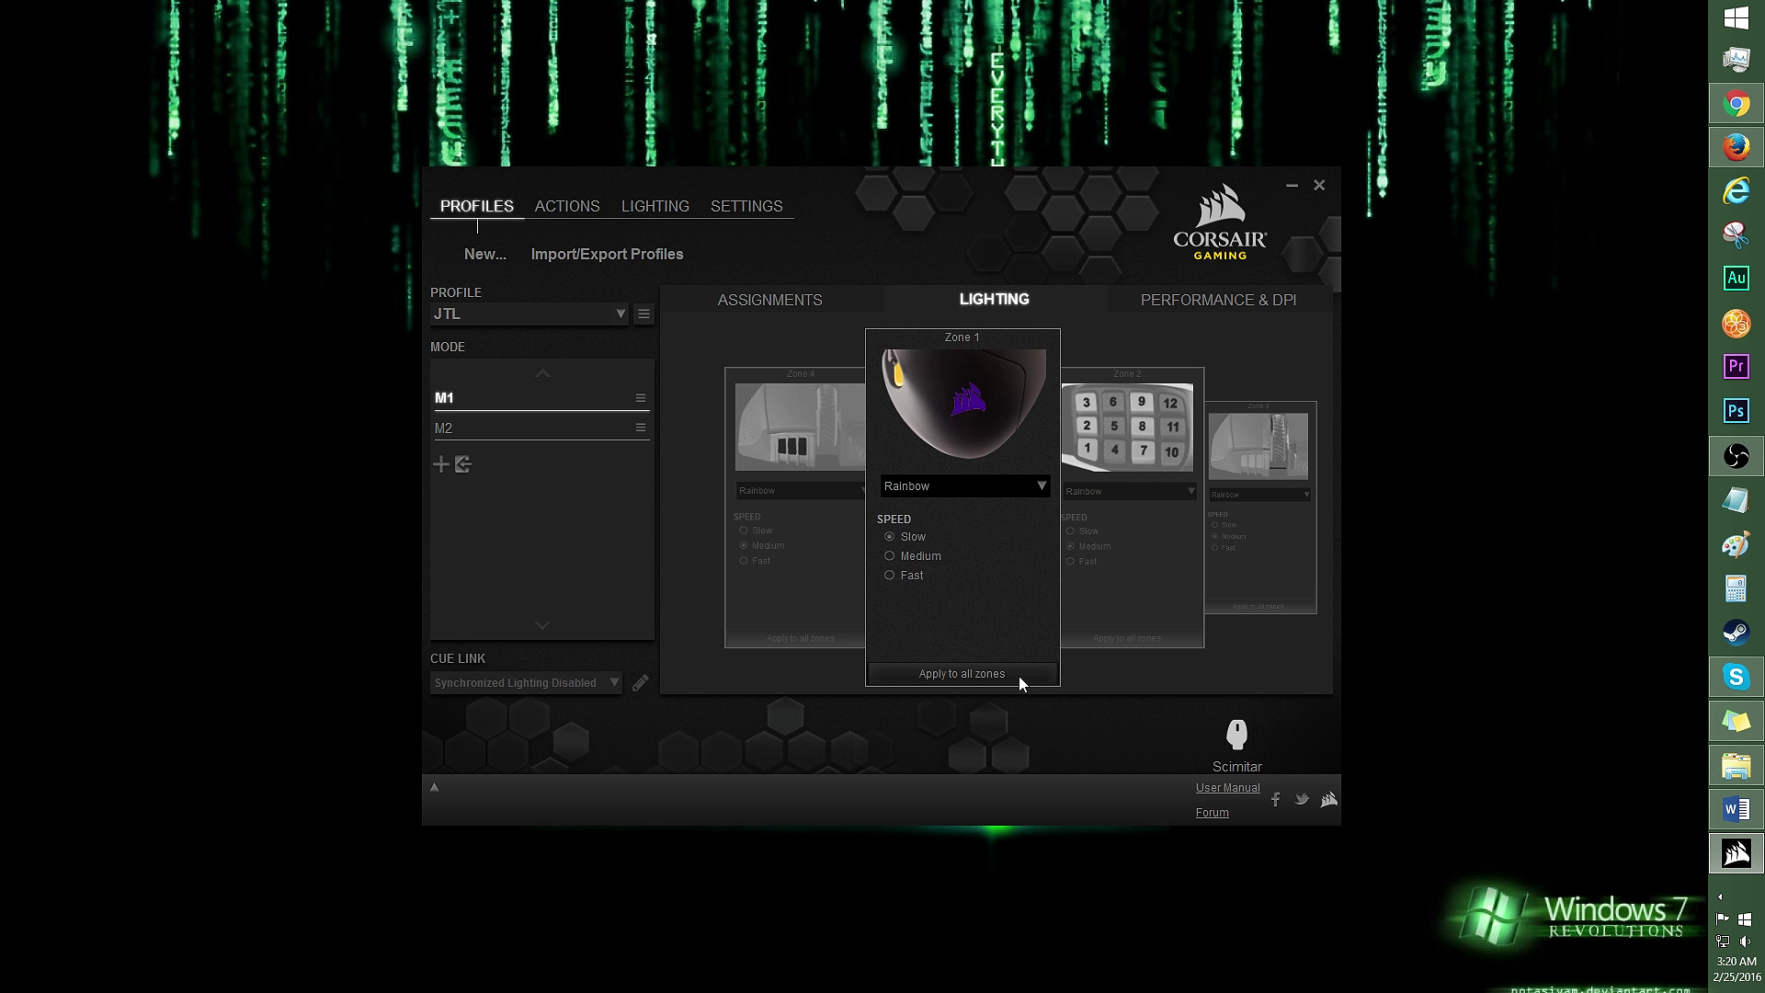
click(1011, 486)
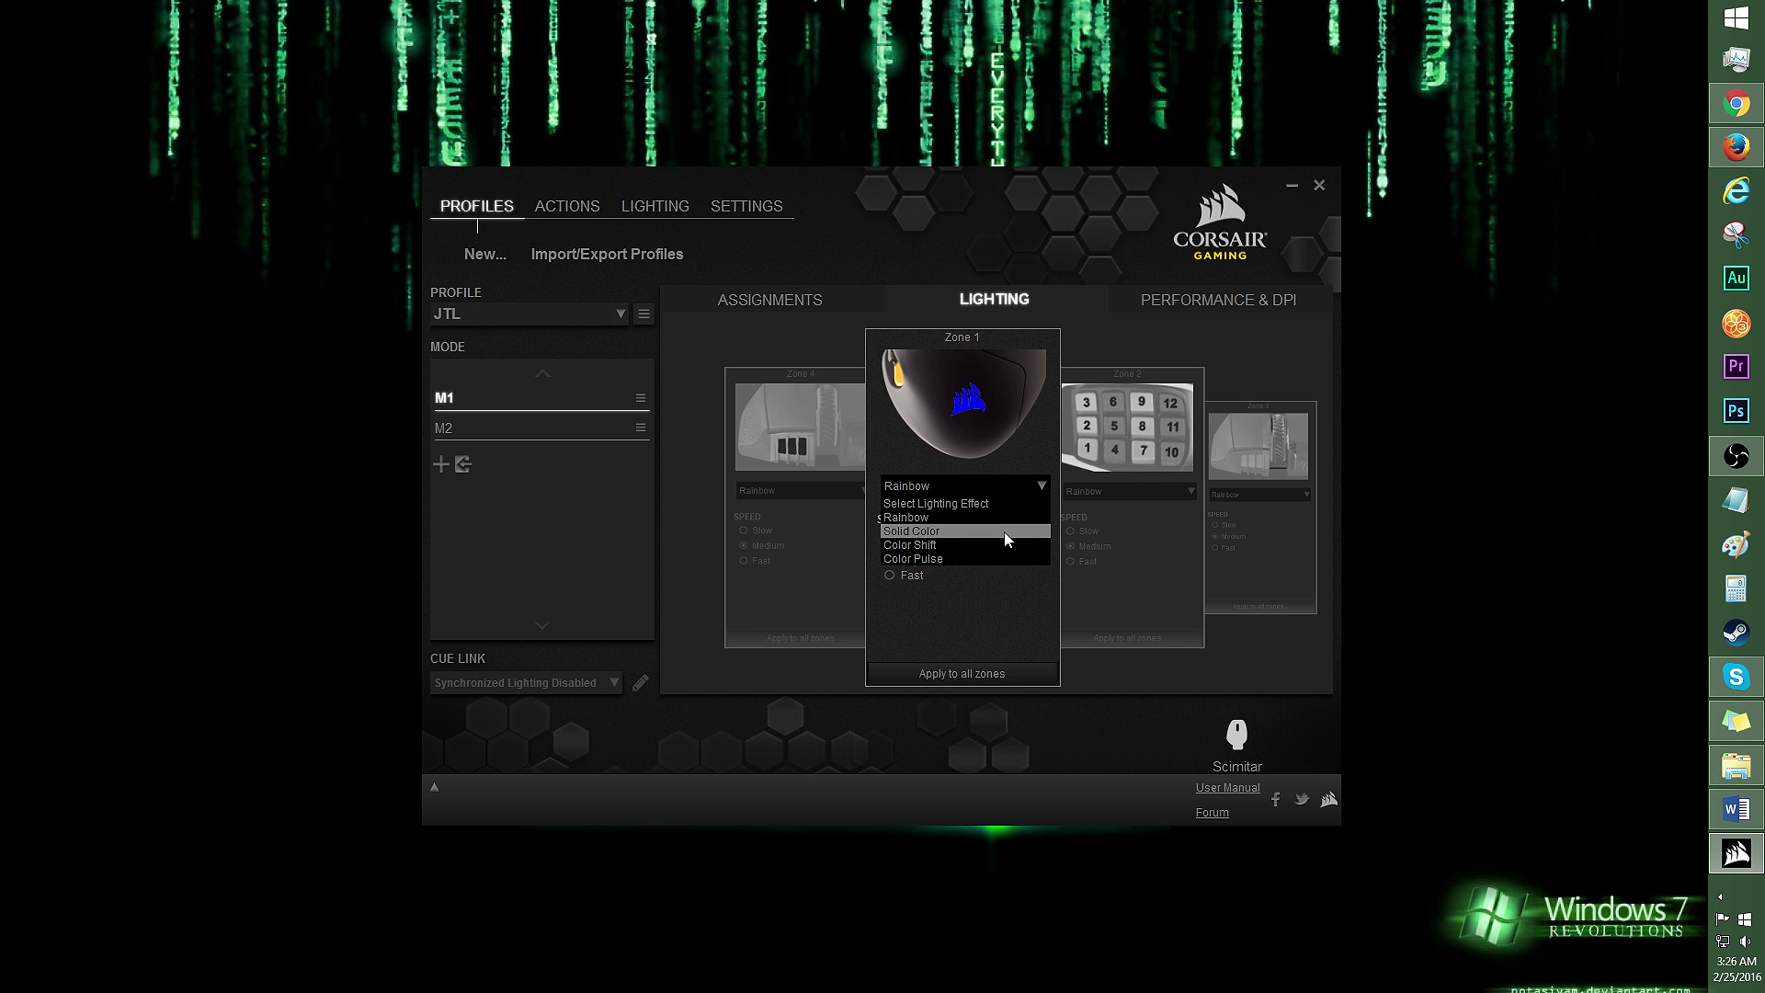
Step: Set Zone 1 to Solid Color, starting from magenta and adjusting it to a brighter, softer purple
click(1005, 533)
click(948, 539)
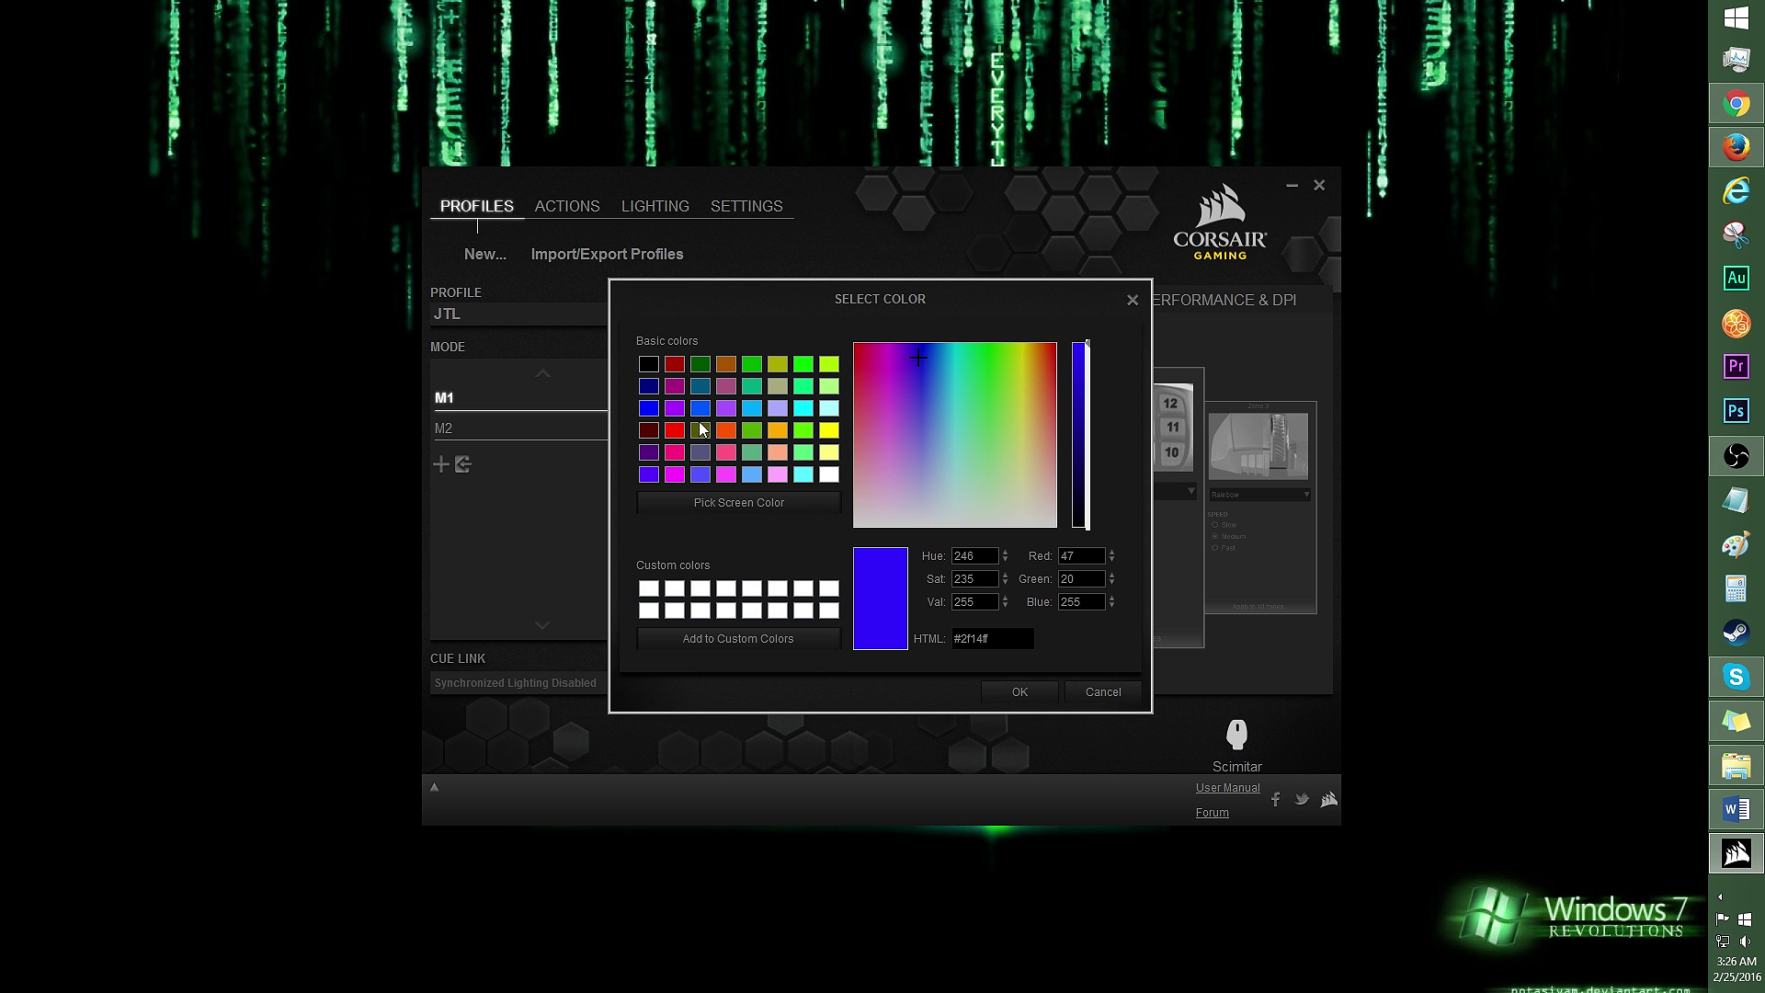
click(683, 478)
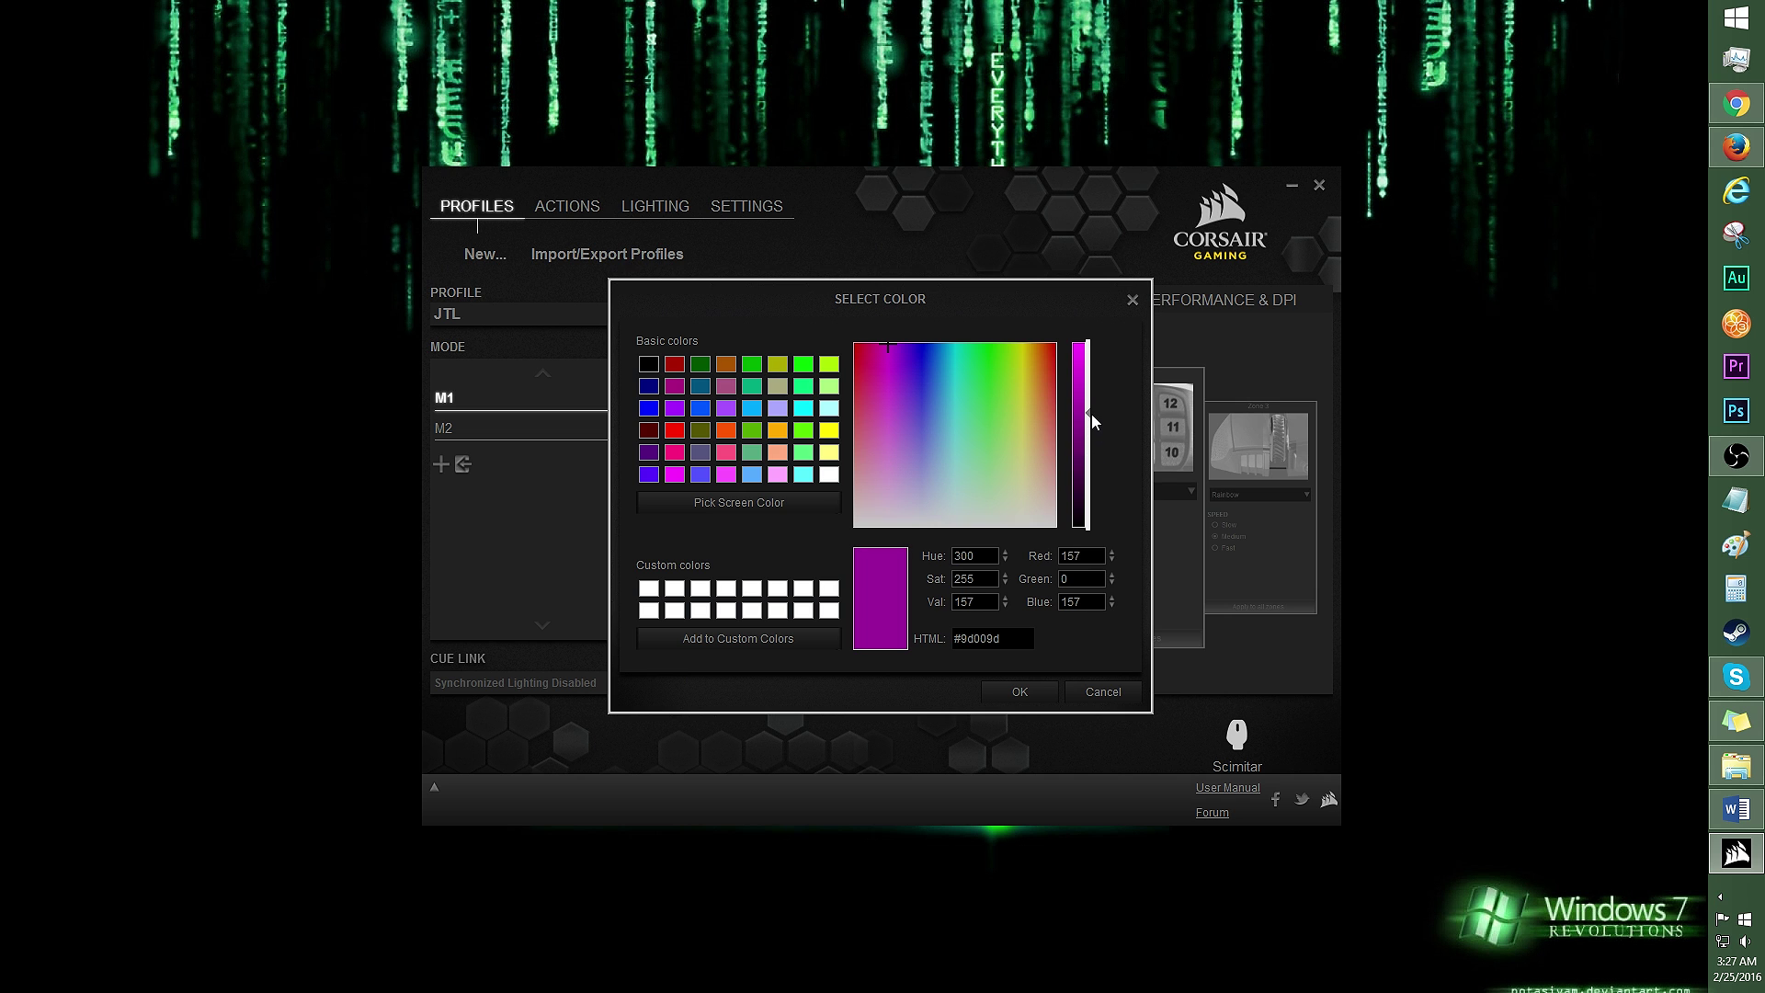
click(894, 406)
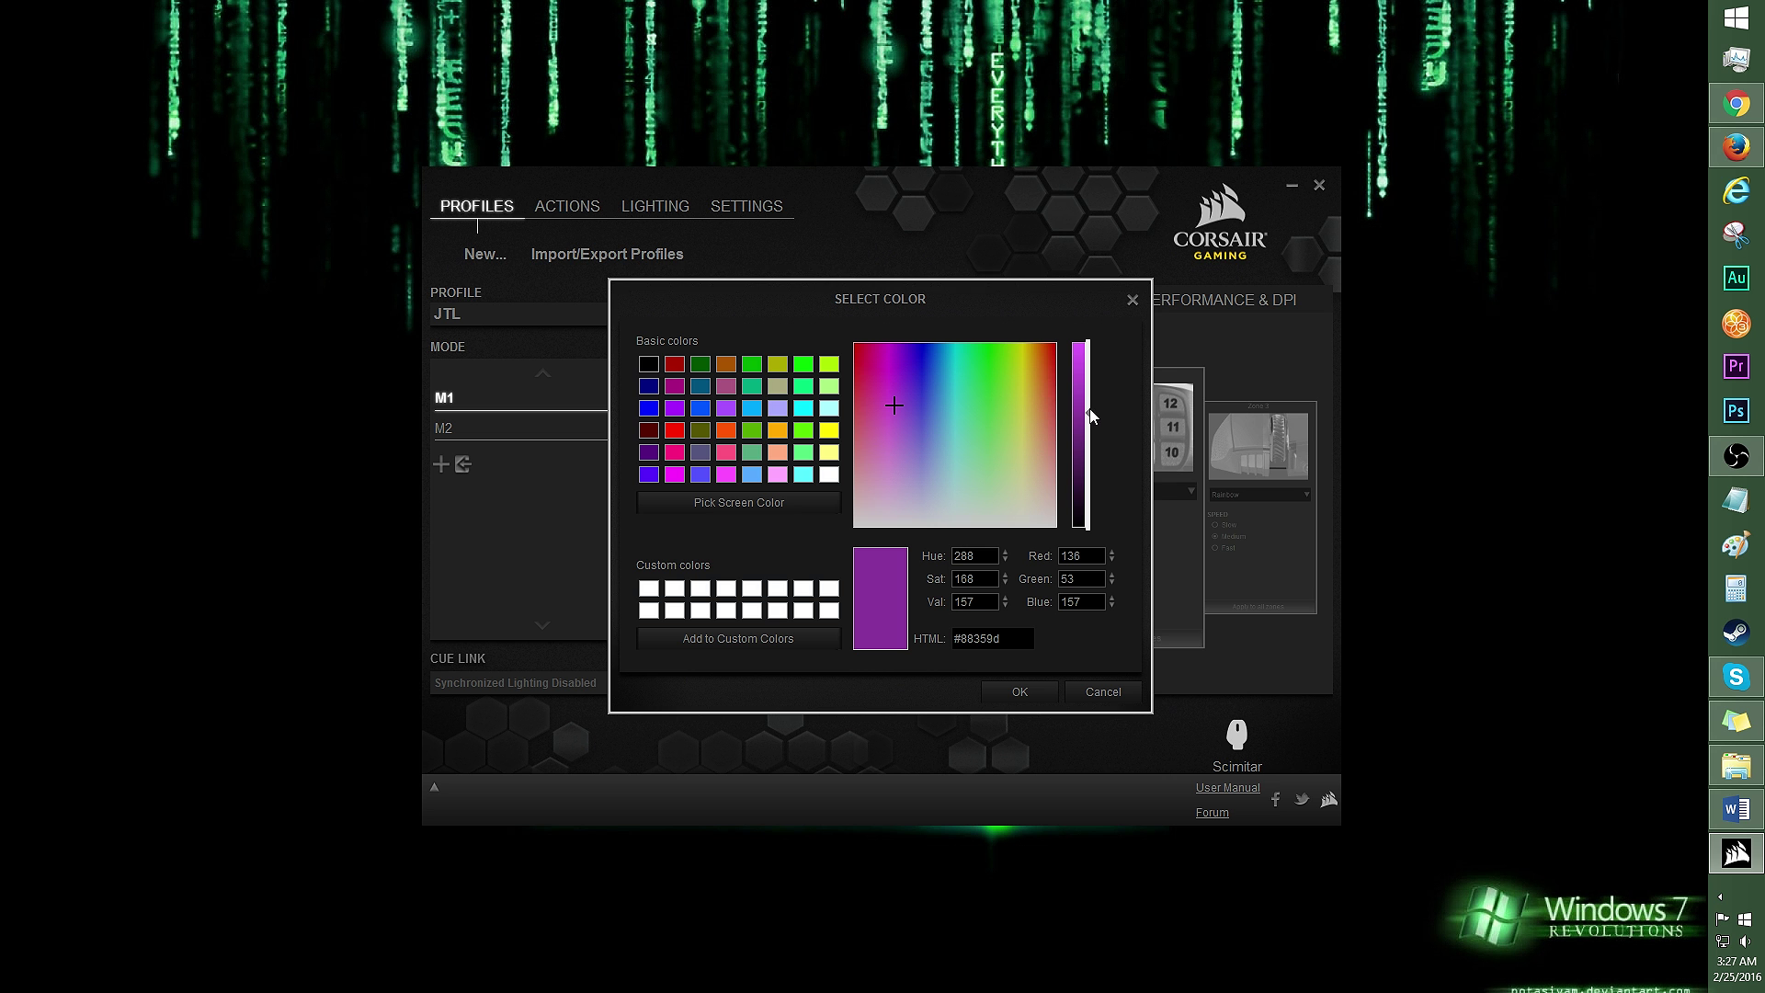
drag(1092, 415, 1100, 324)
click(981, 485)
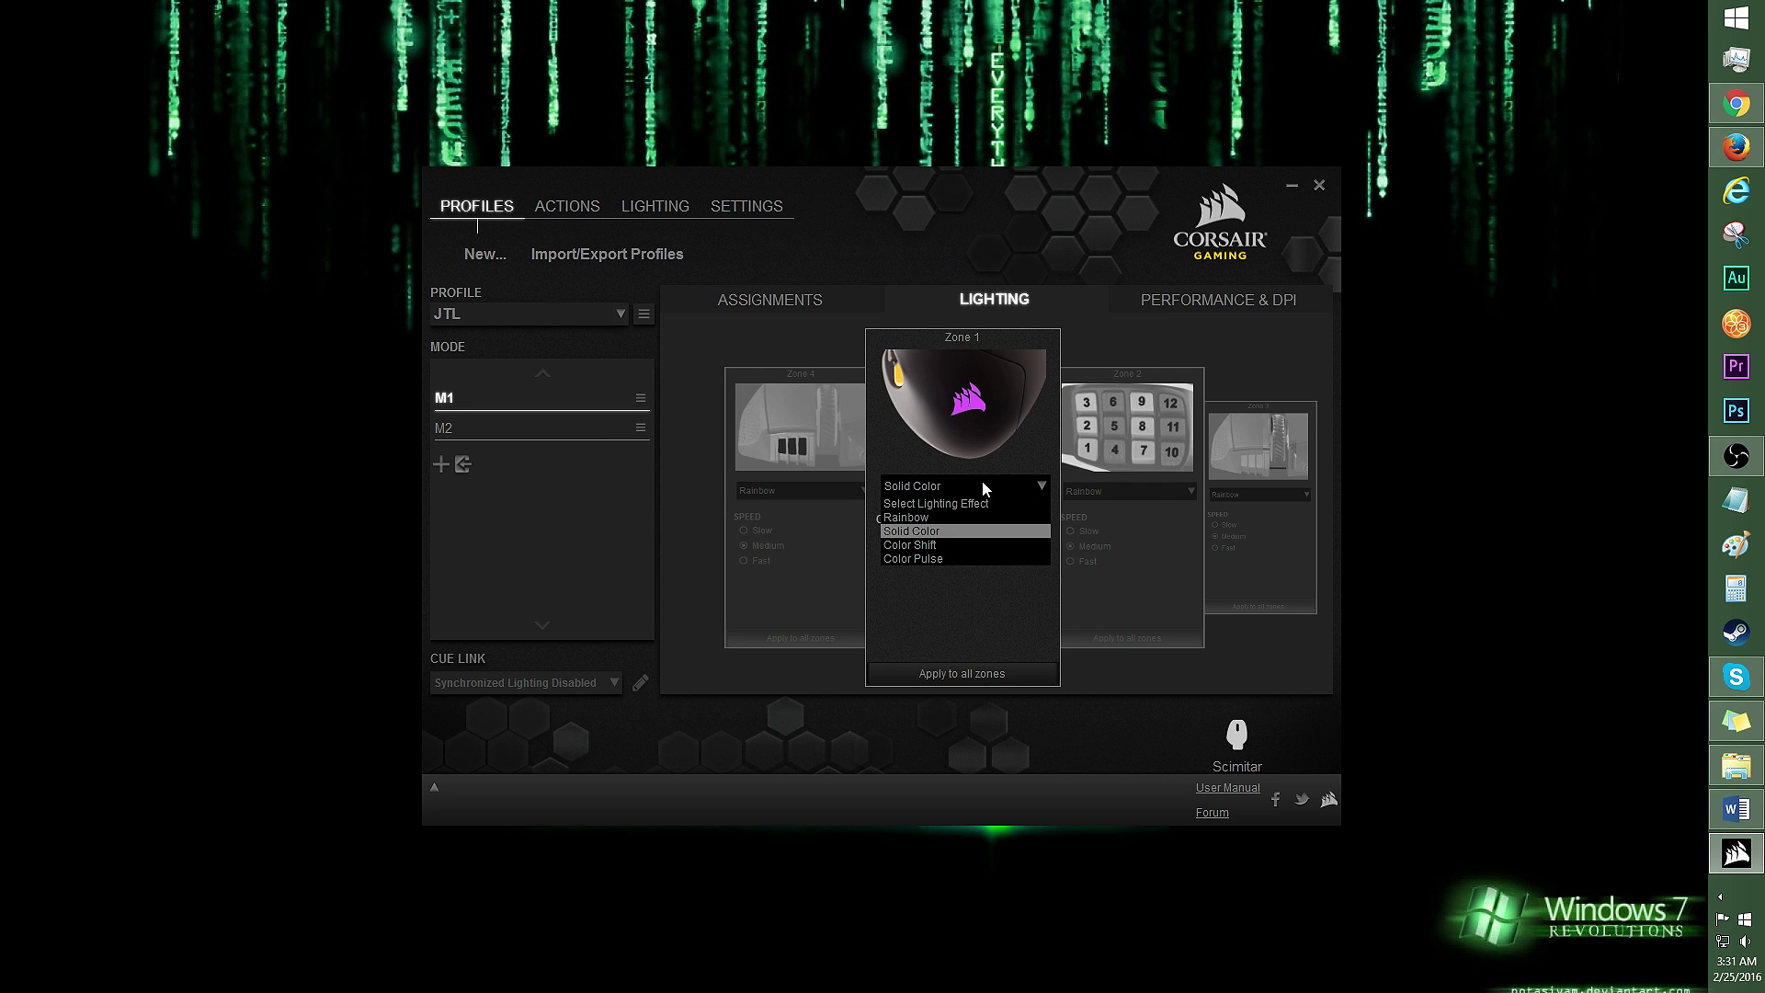
Step: Switch Zone 1 to Color Shift, then to Color Pulse with cyan as its colour
click(940, 543)
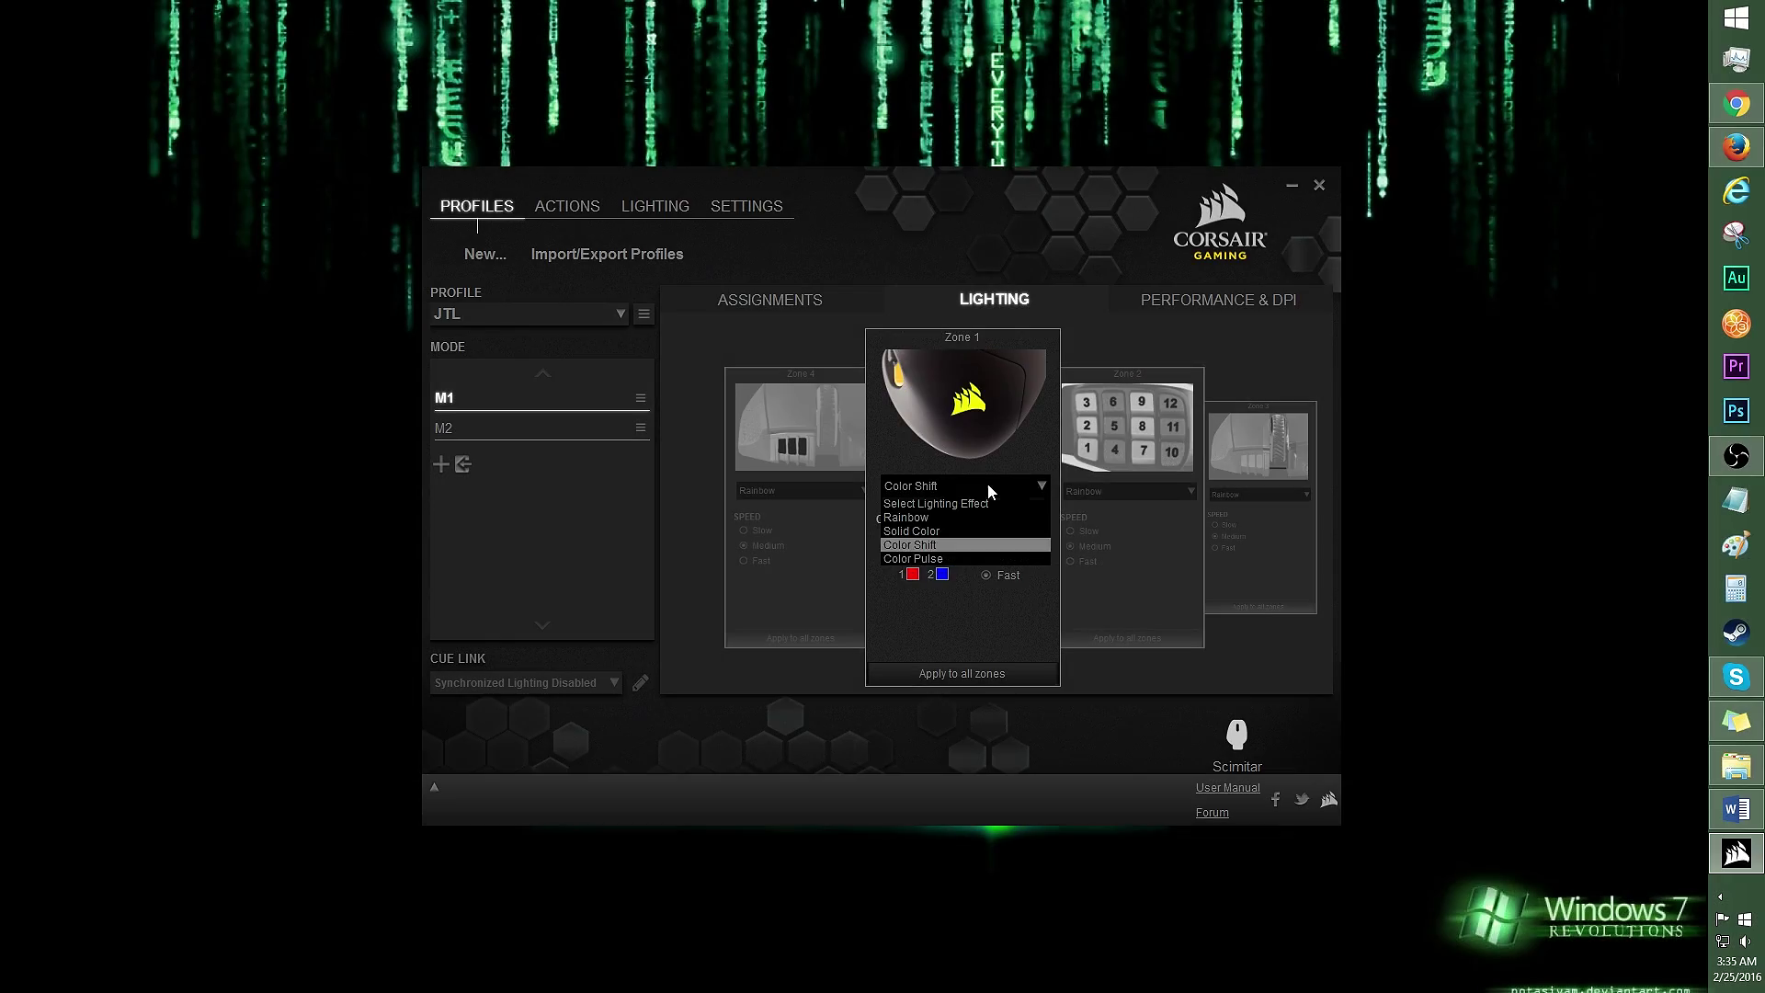
click(943, 559)
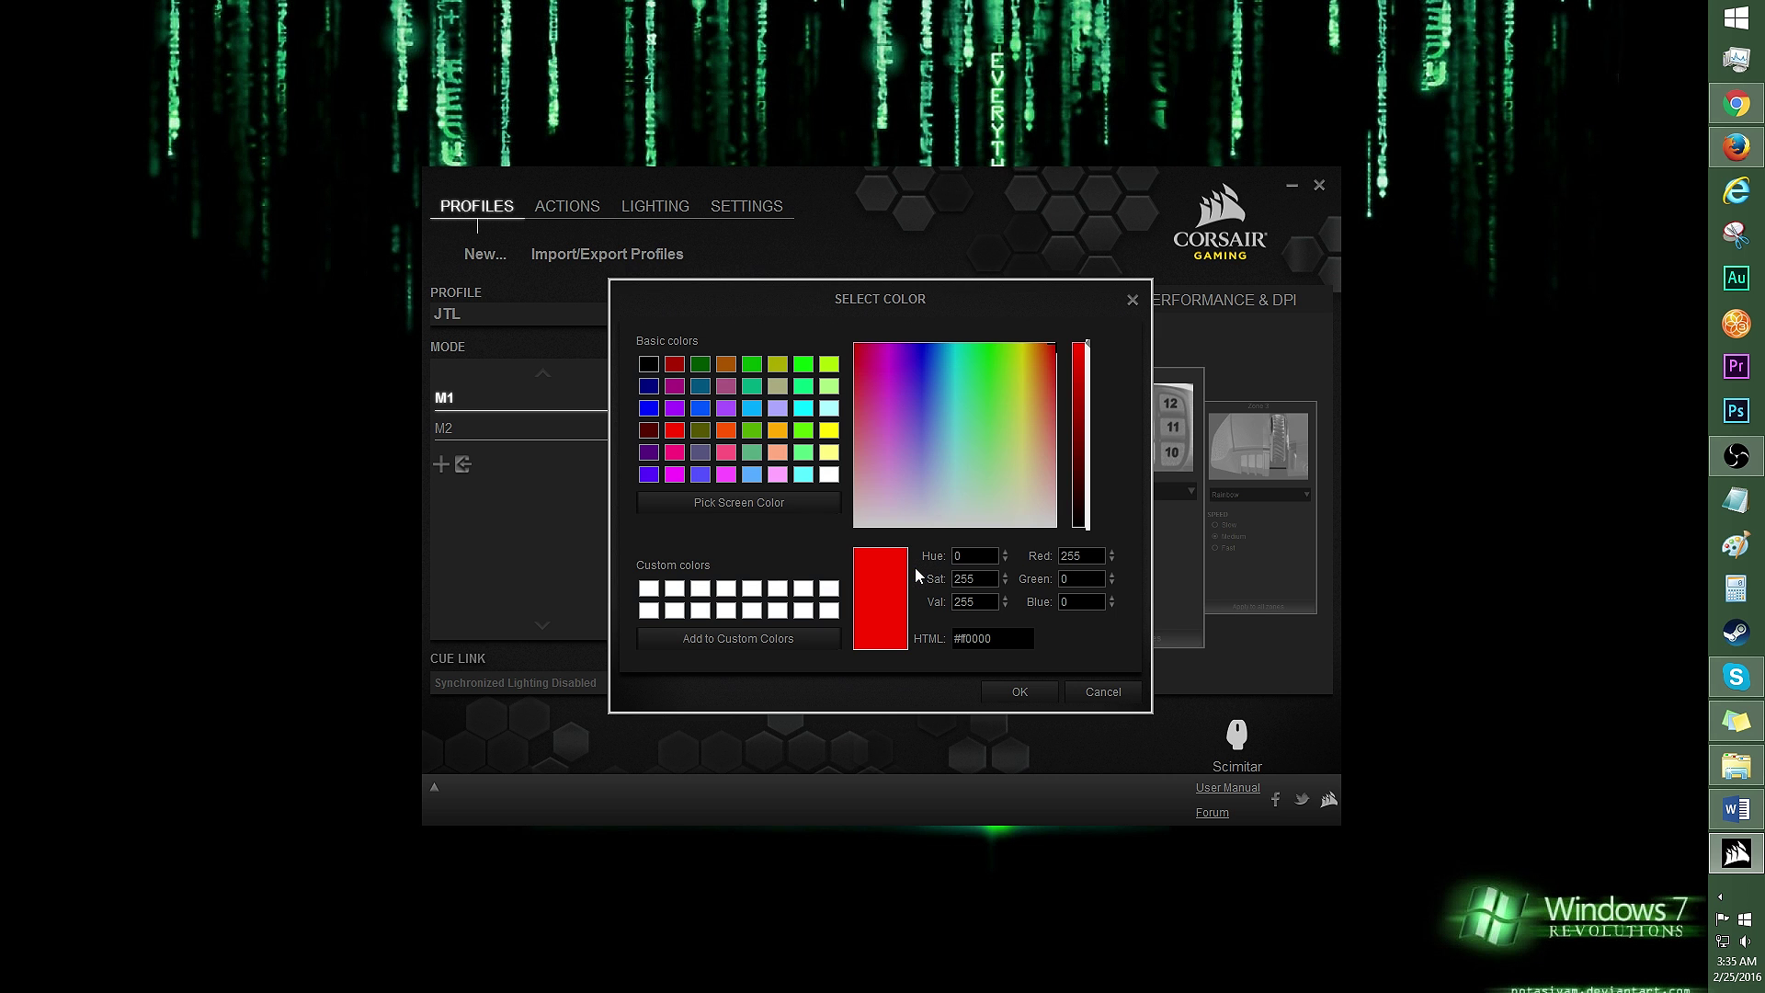
click(803, 474)
click(1020, 691)
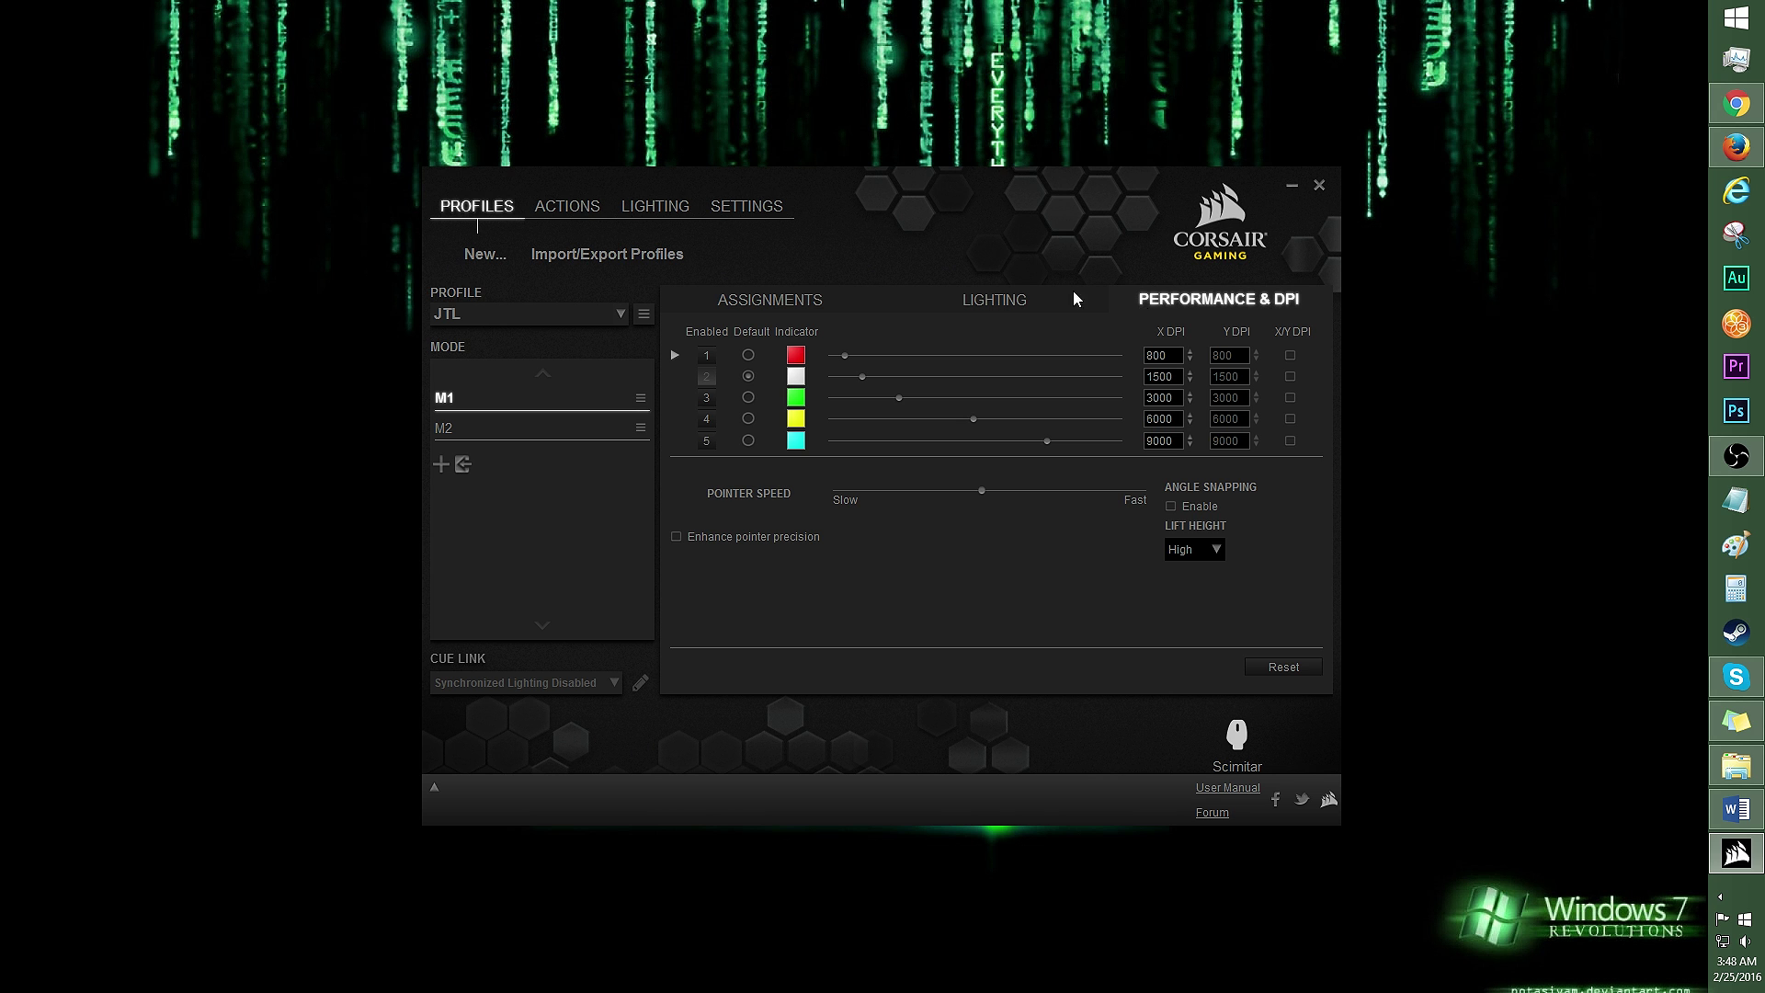
Step: Keep DPI stage 1 at 800 with a red indicator and linked X/Y DPI, and enable angle snapping
click(795, 354)
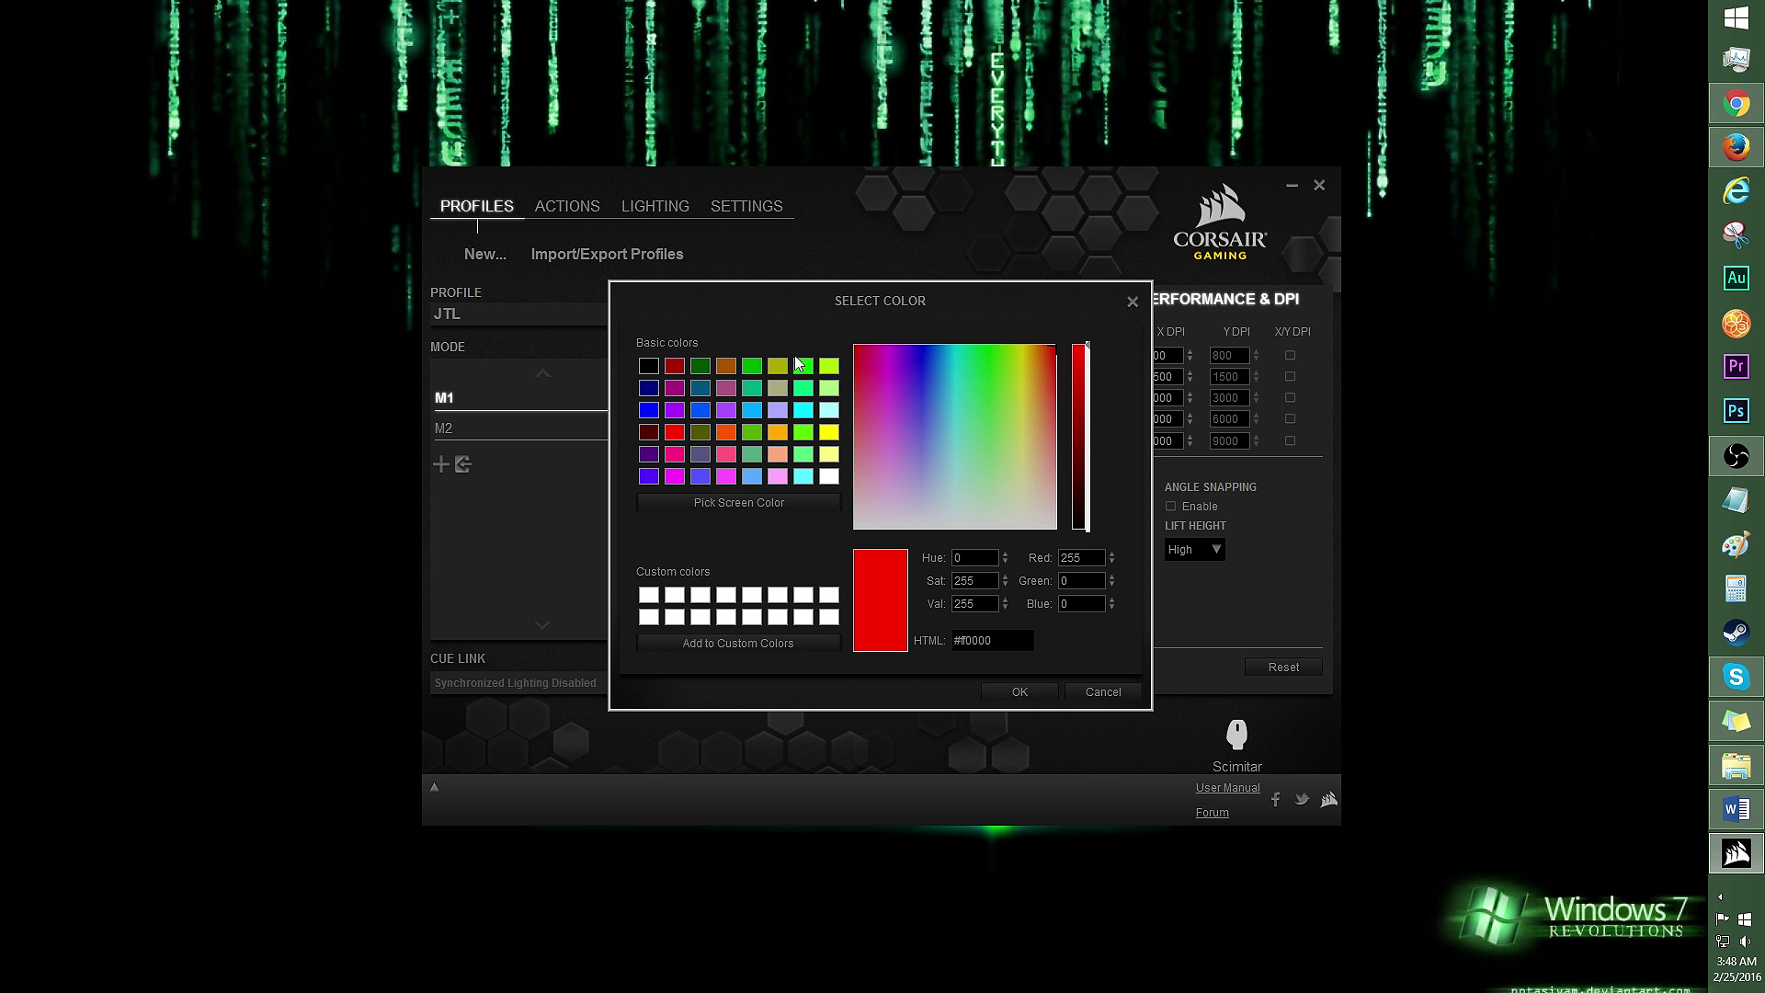
click(1015, 688)
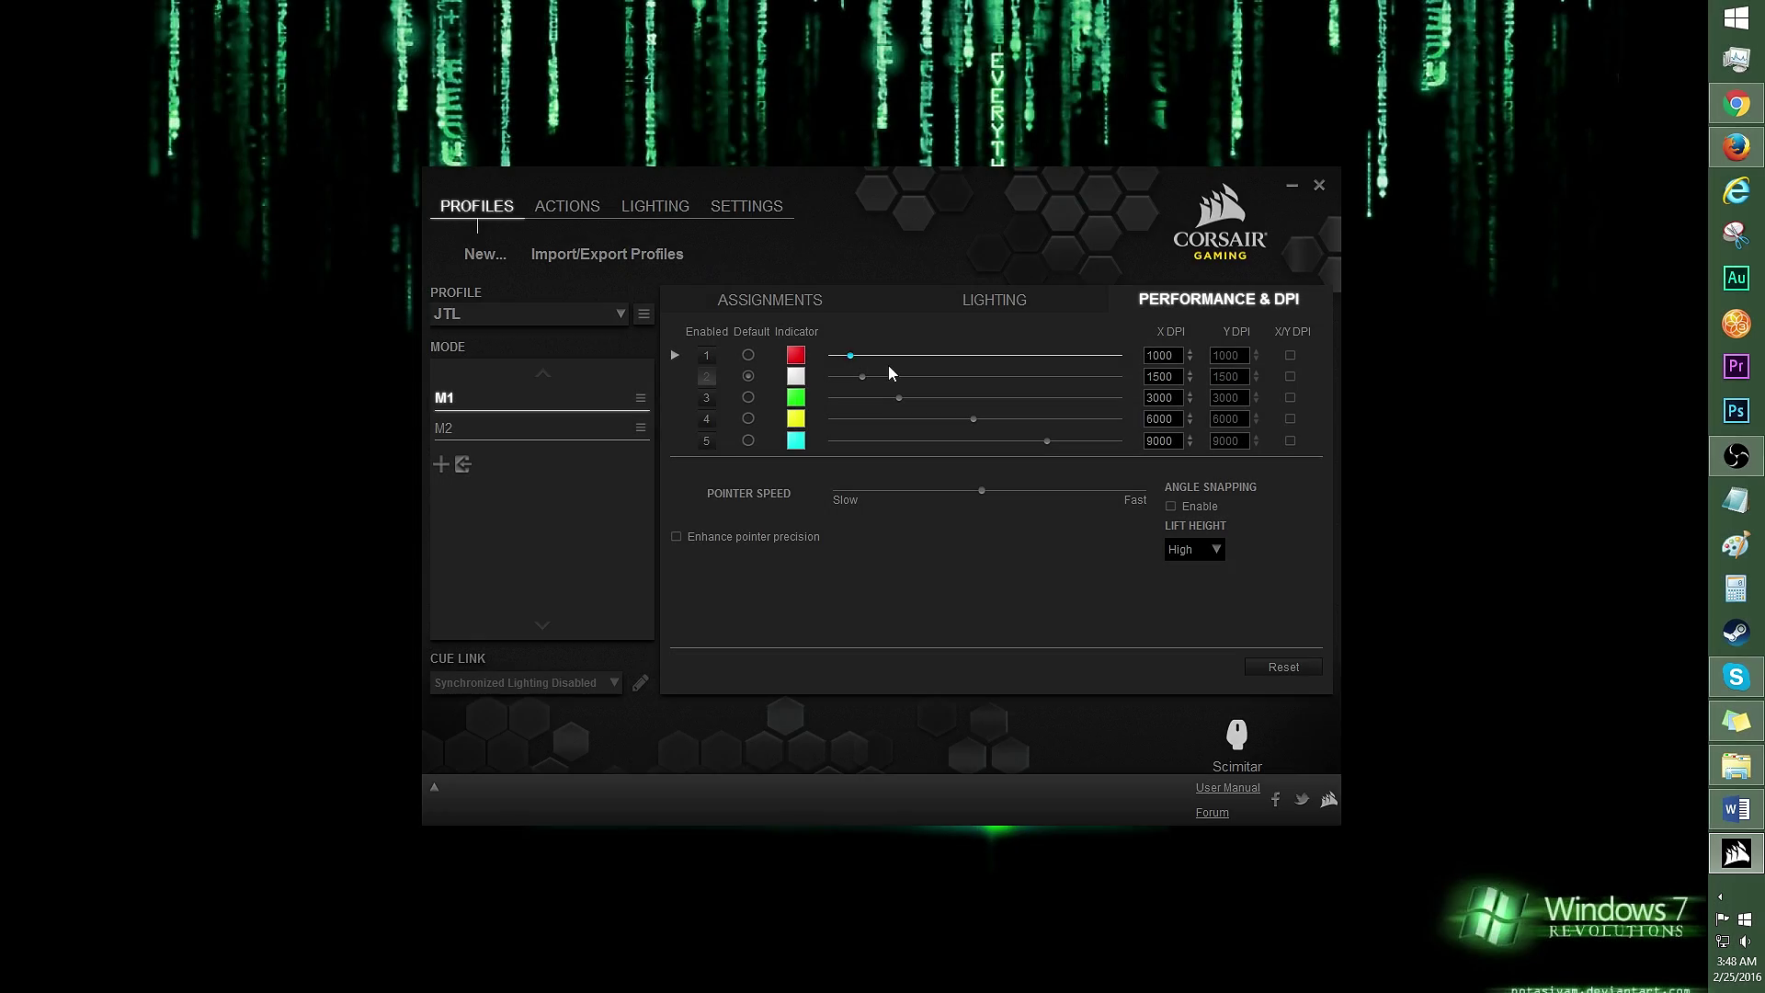
drag(888, 365, 901, 367)
drag(901, 366, 844, 356)
click(1290, 355)
click(1290, 355)
click(1169, 505)
click(1216, 549)
Step: Review the Actions and Lighting lists, keep the polling rate at 1000 Hz, then view the Program and Support pages
click(593, 217)
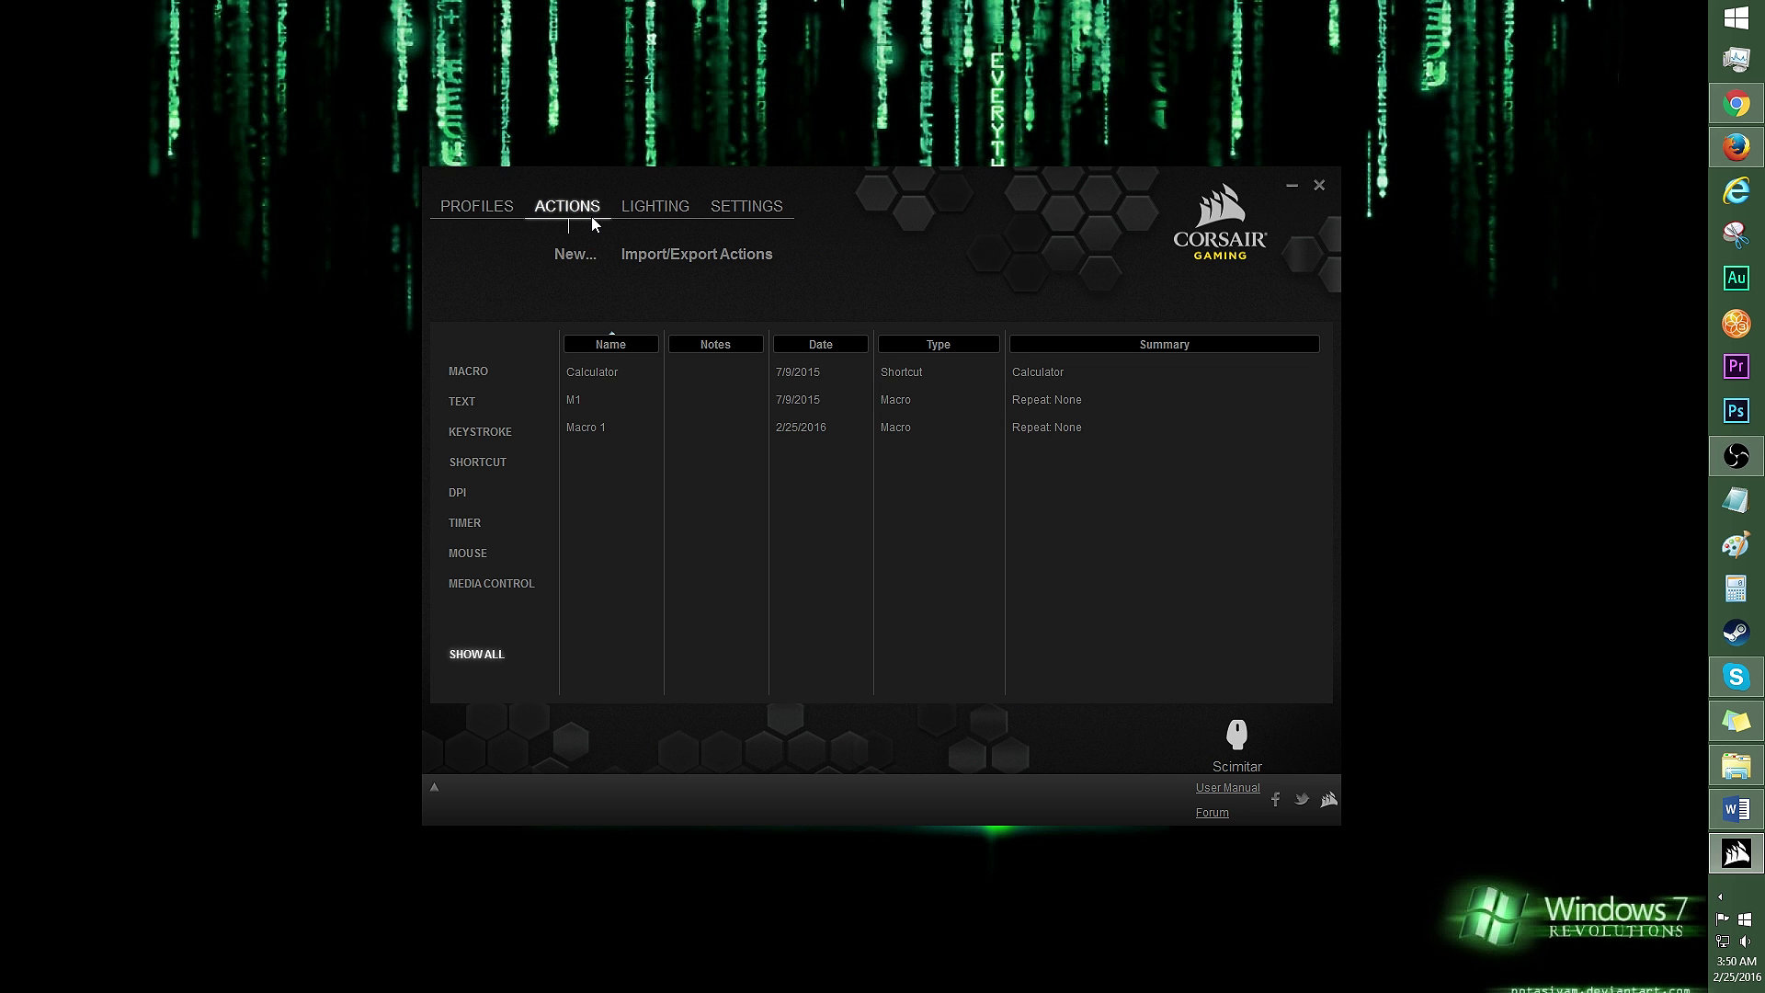
click(670, 208)
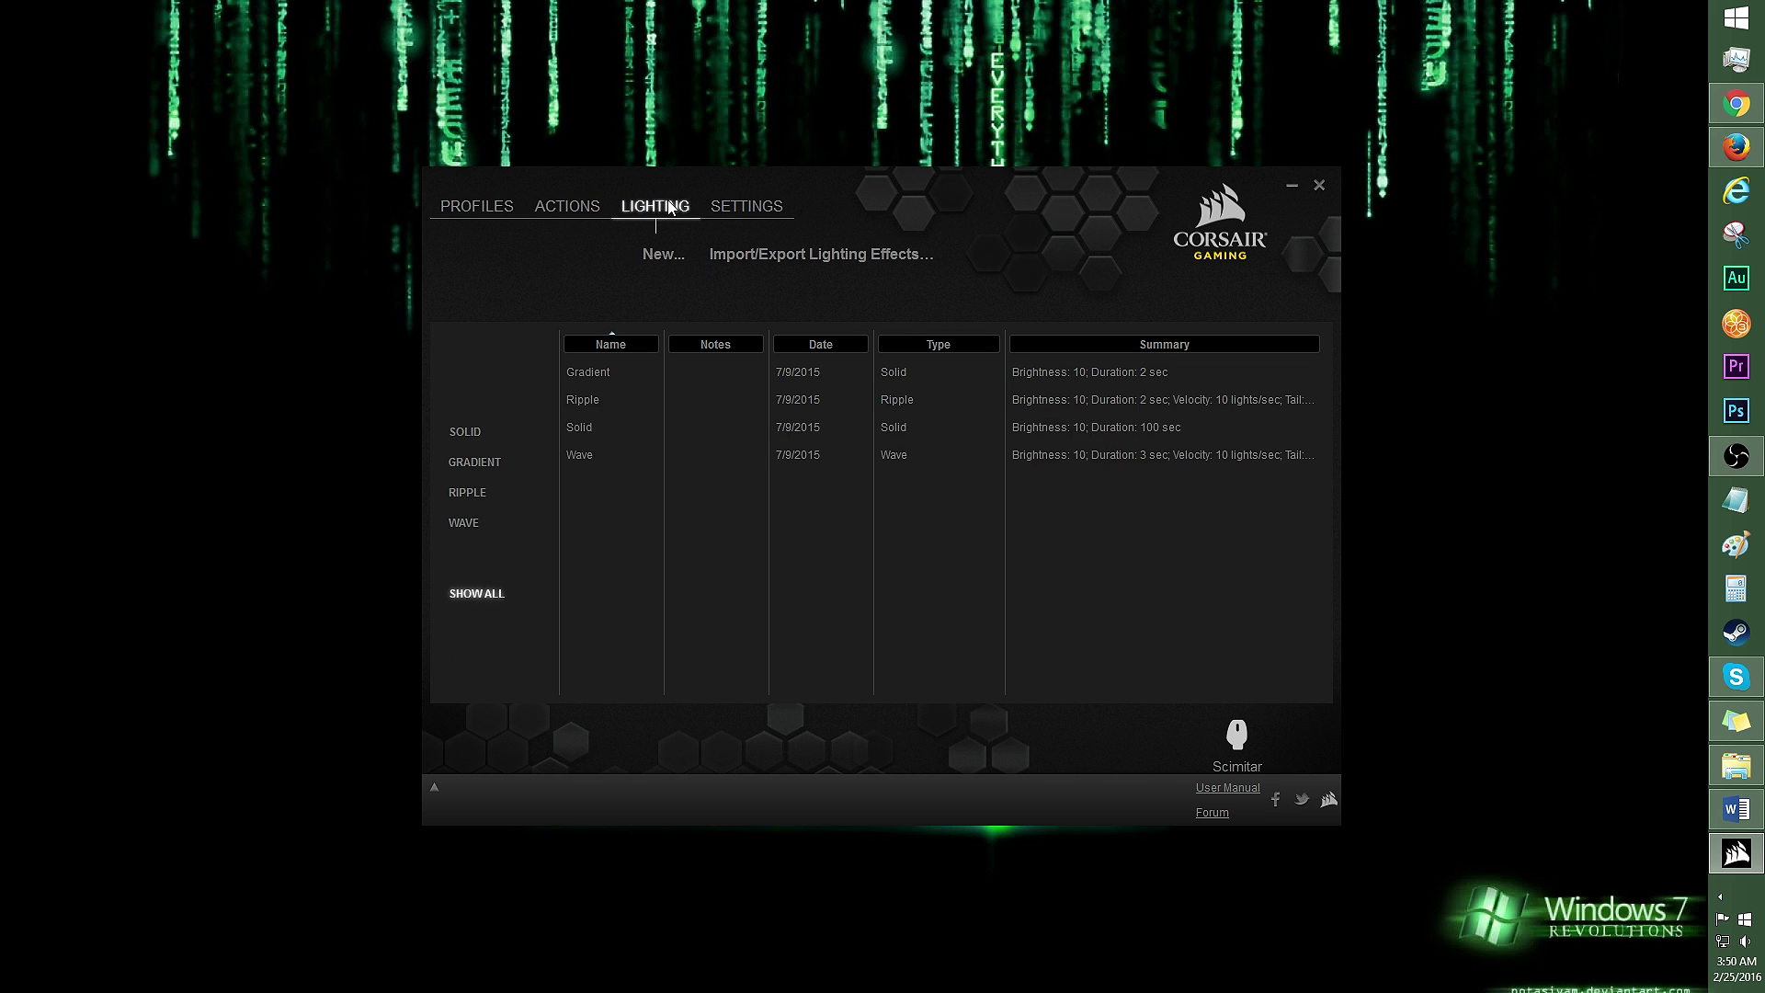
click(767, 206)
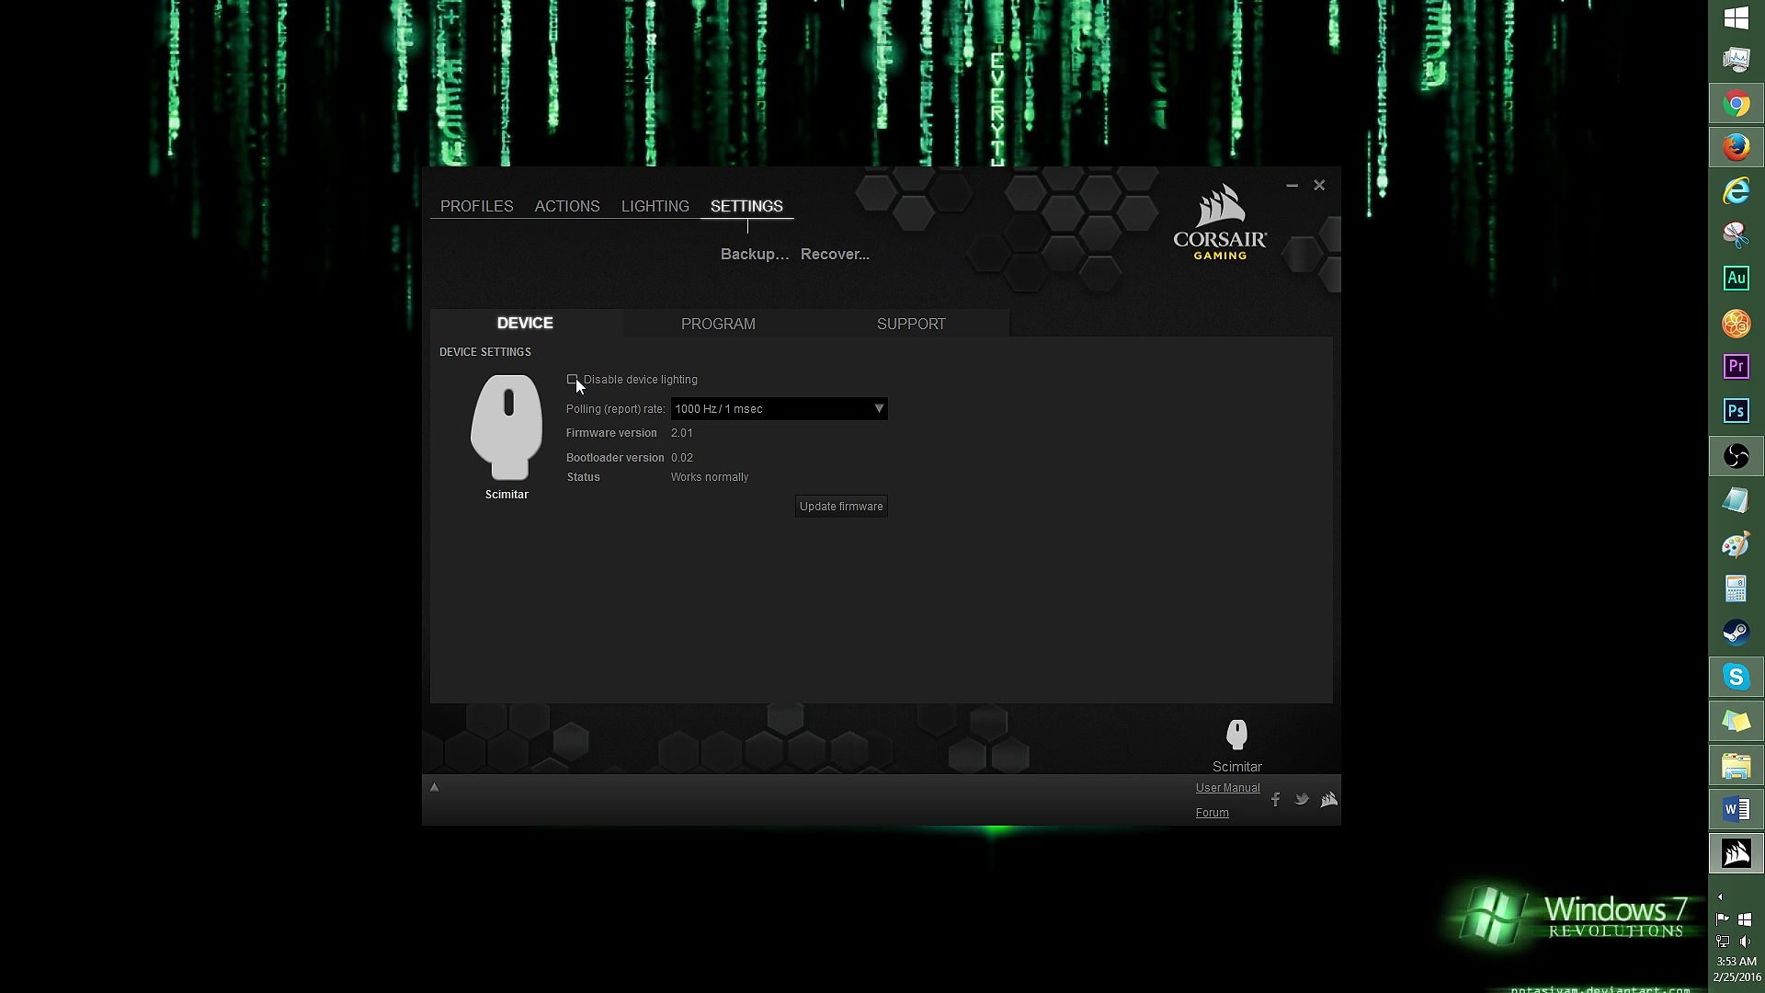
click(882, 410)
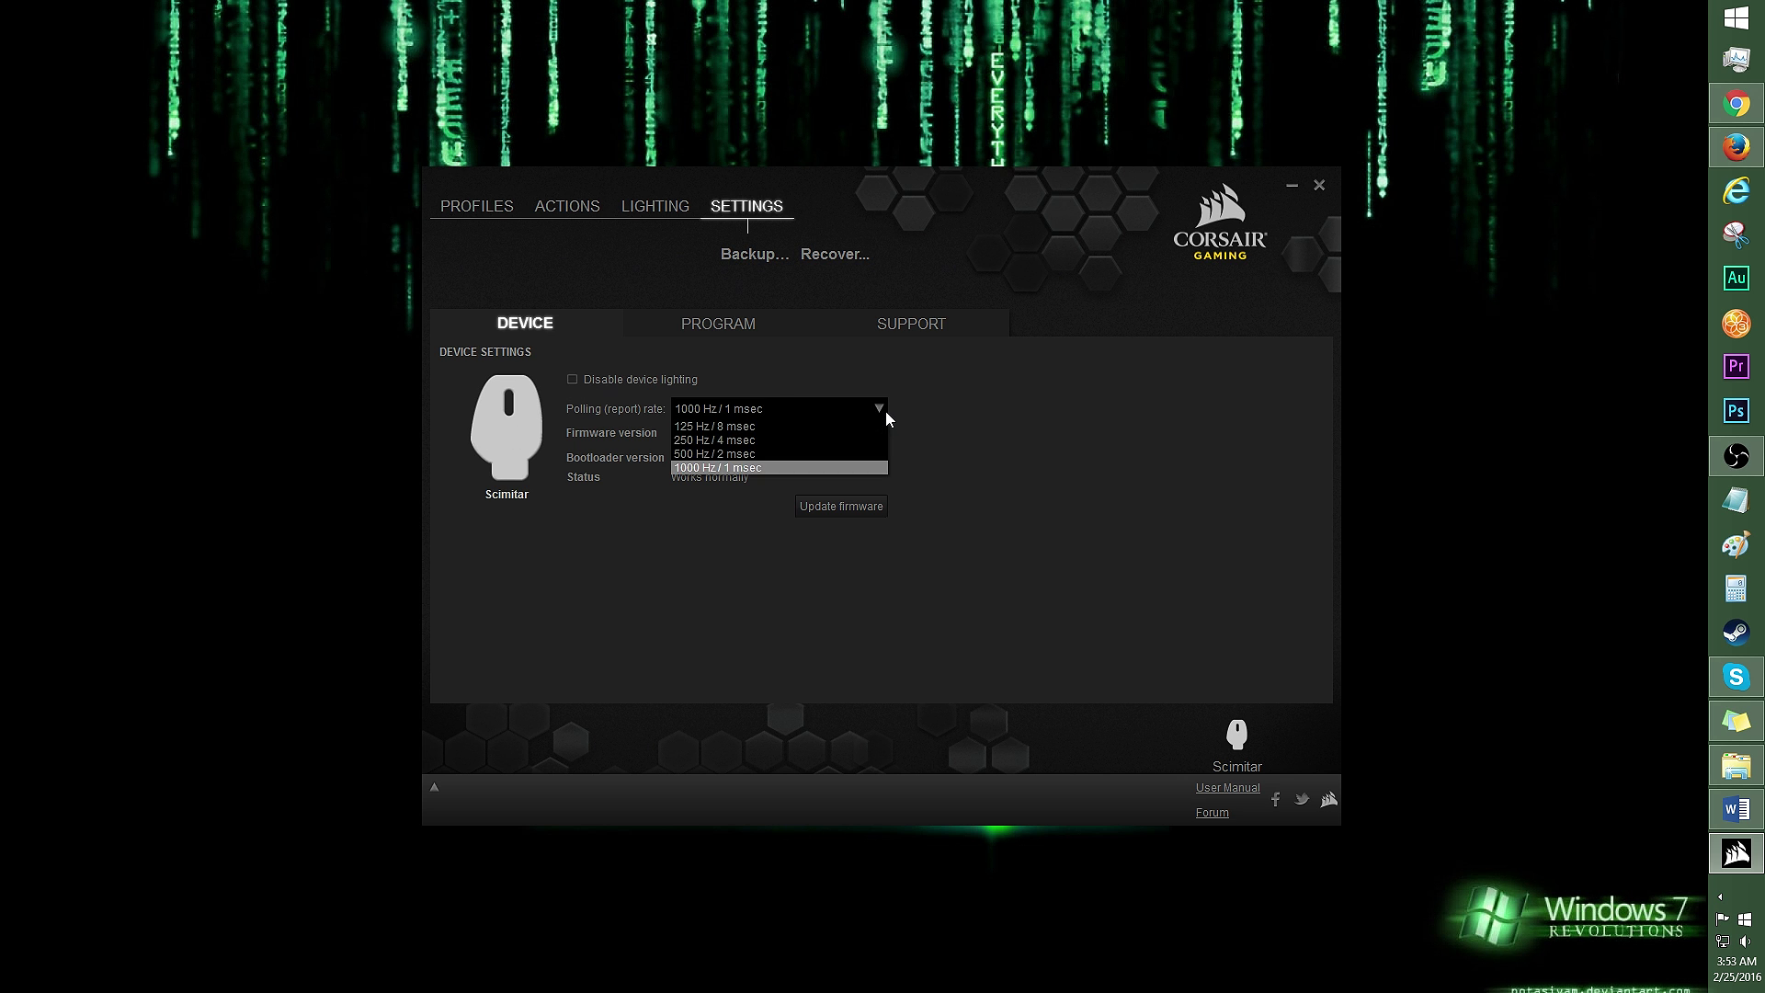
click(874, 467)
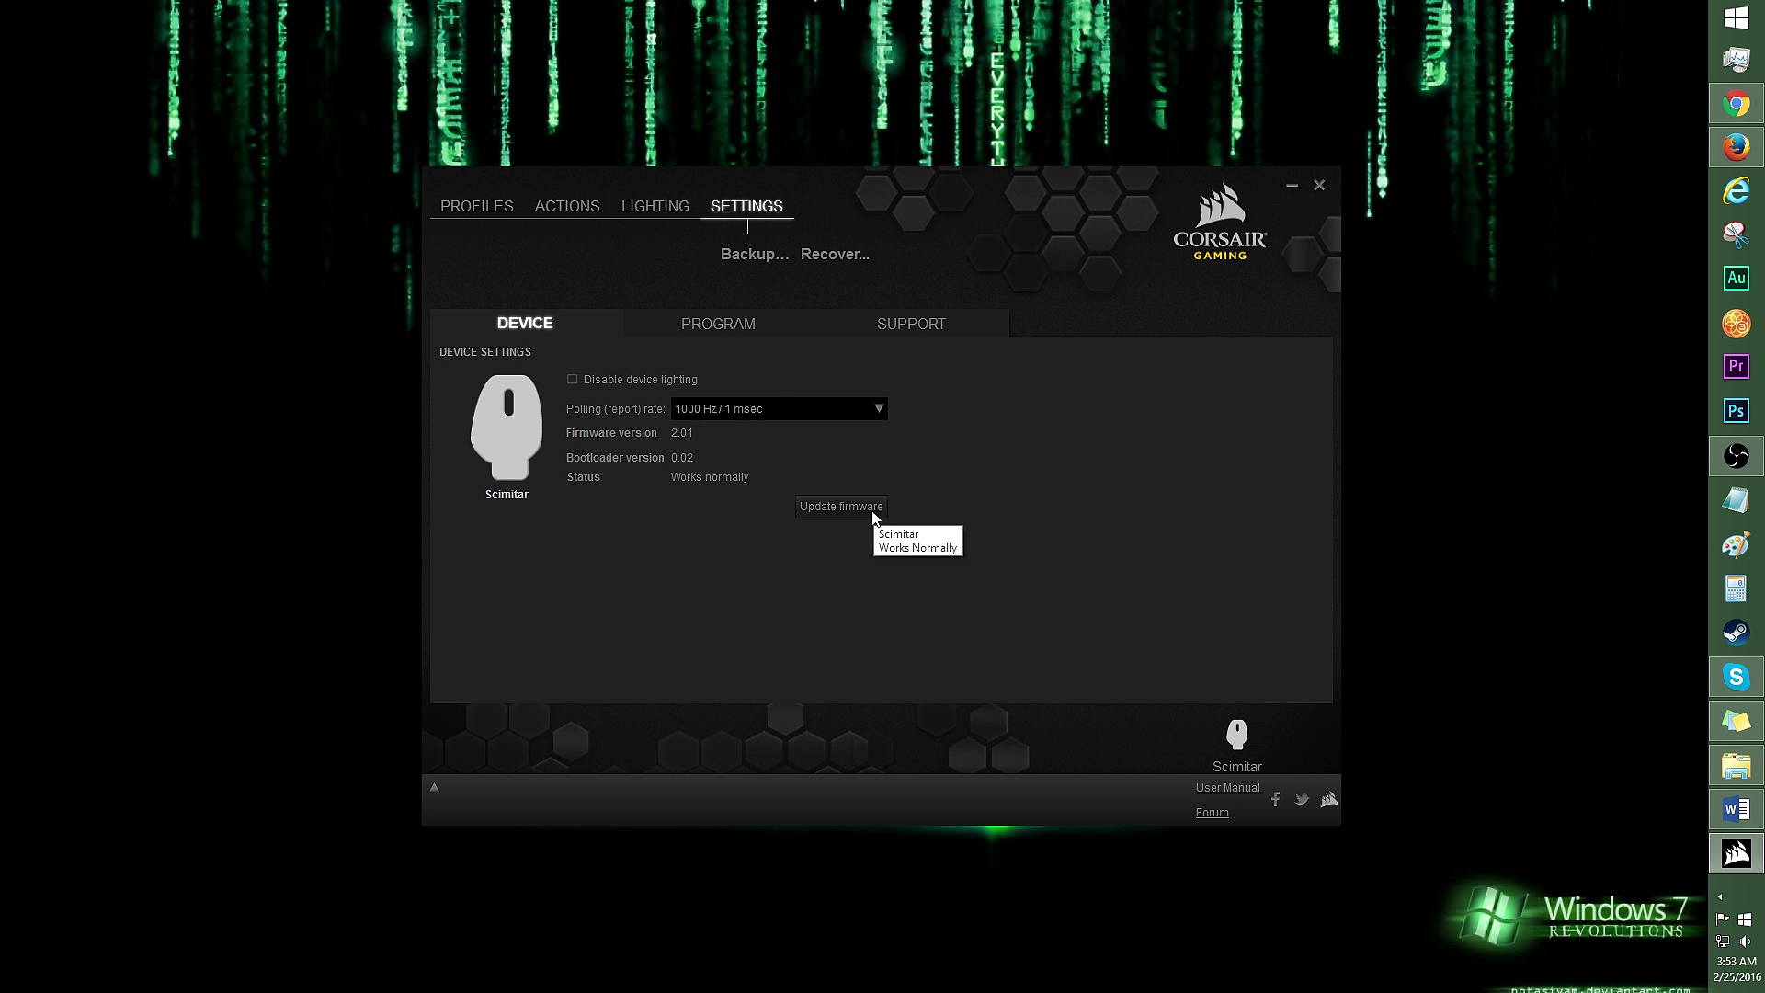
click(717, 324)
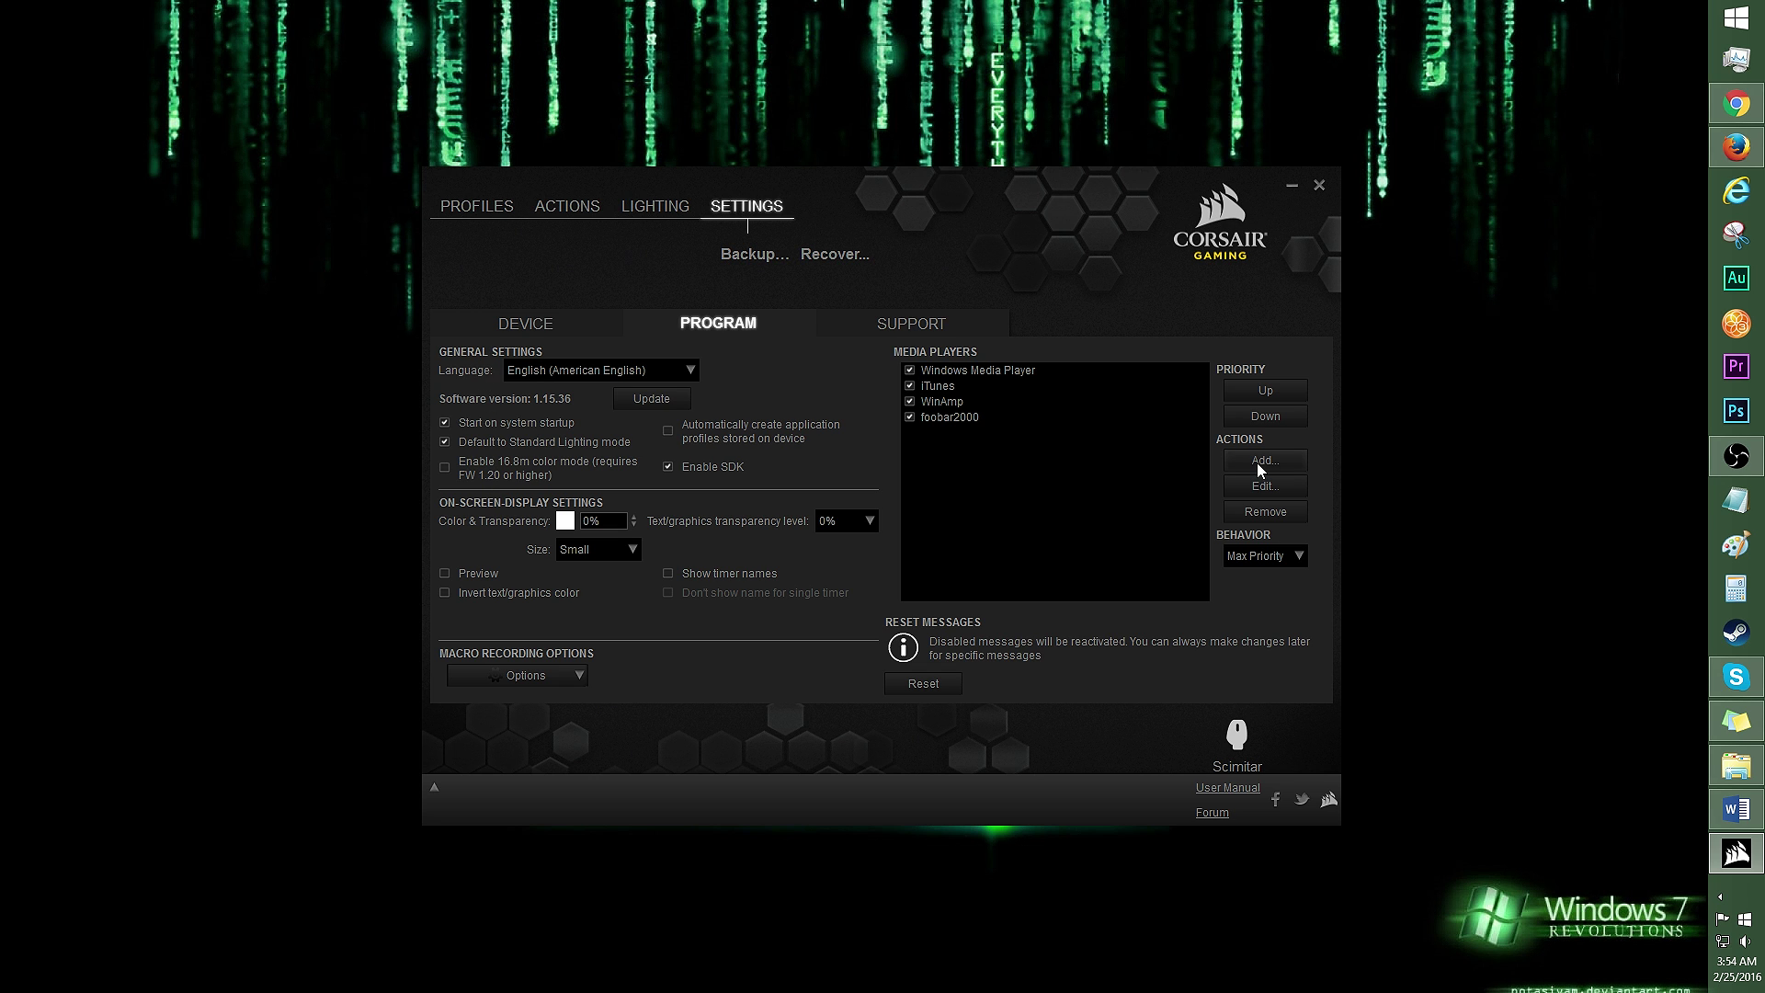
click(910, 324)
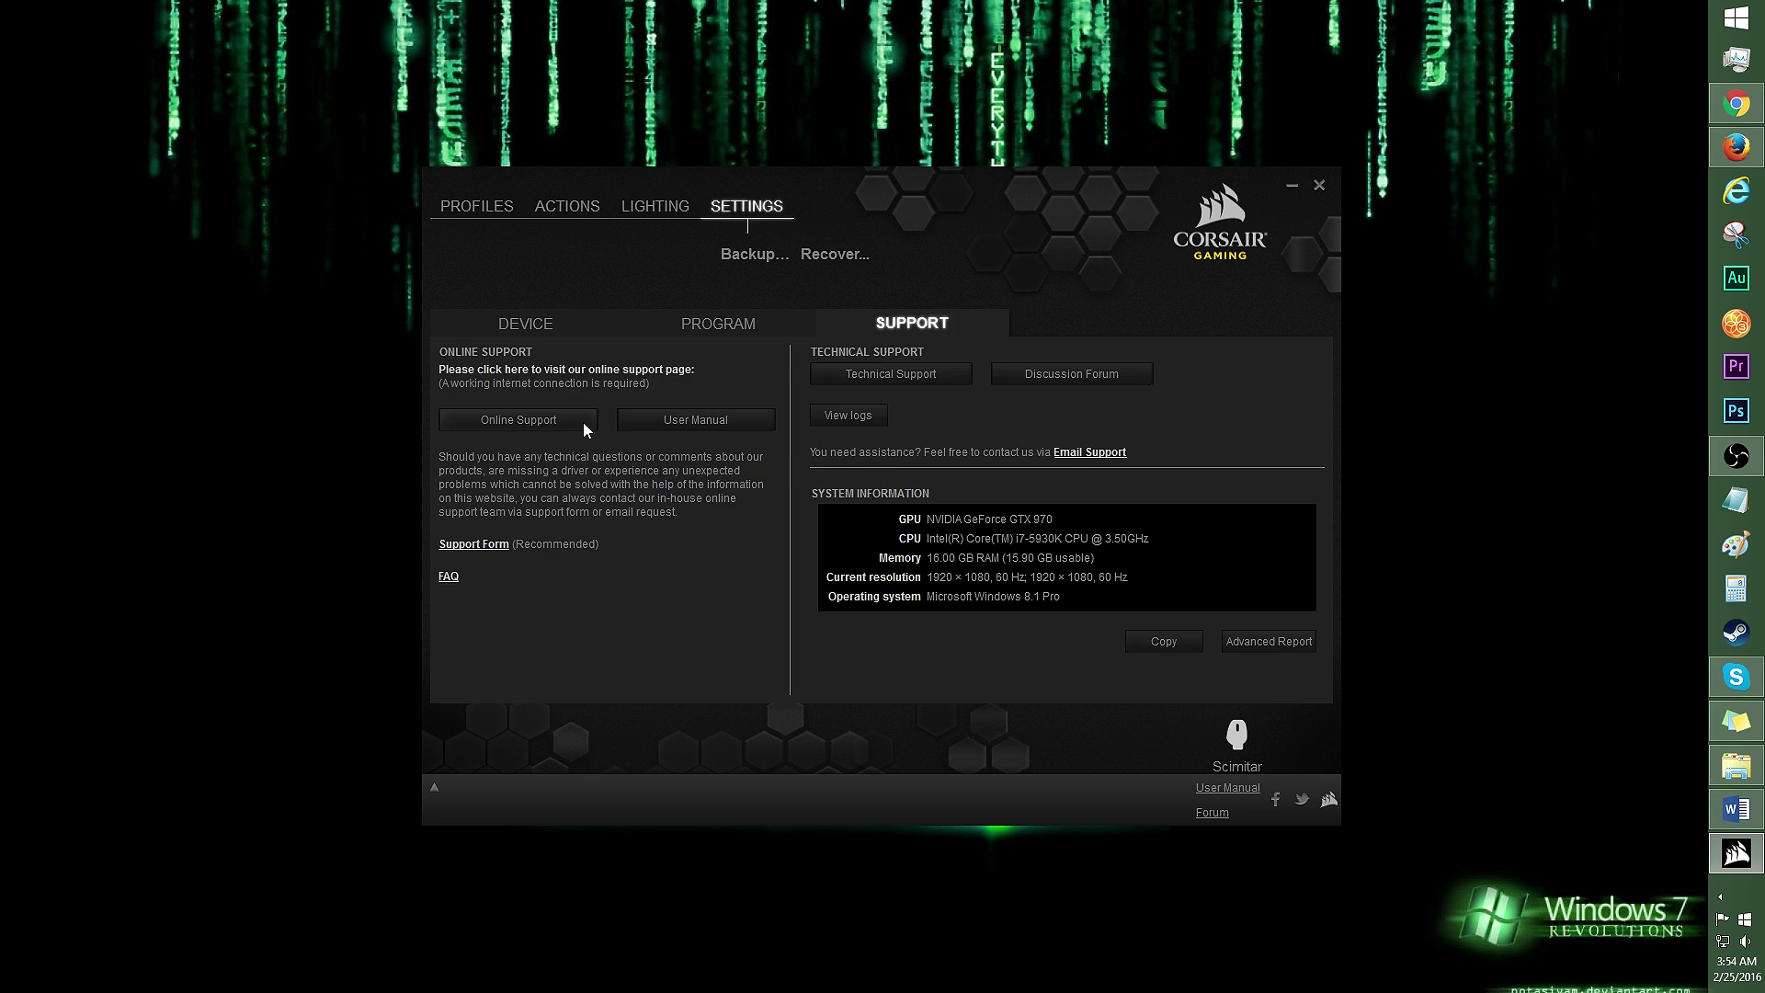